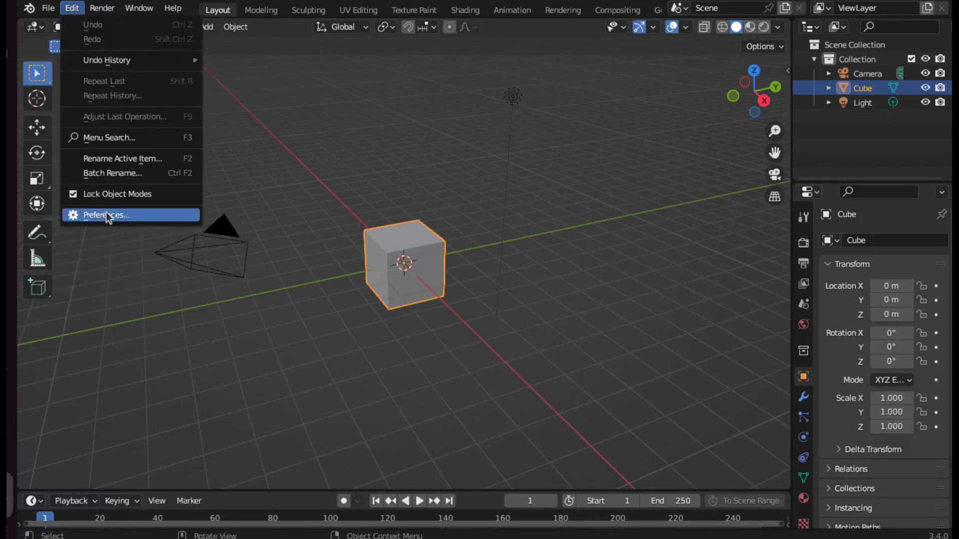
Step: Enable the Add Curve: Extra Objects and Add Mesh: Extra Objects add-ons in the preferences
click(107, 214)
click(415, 83)
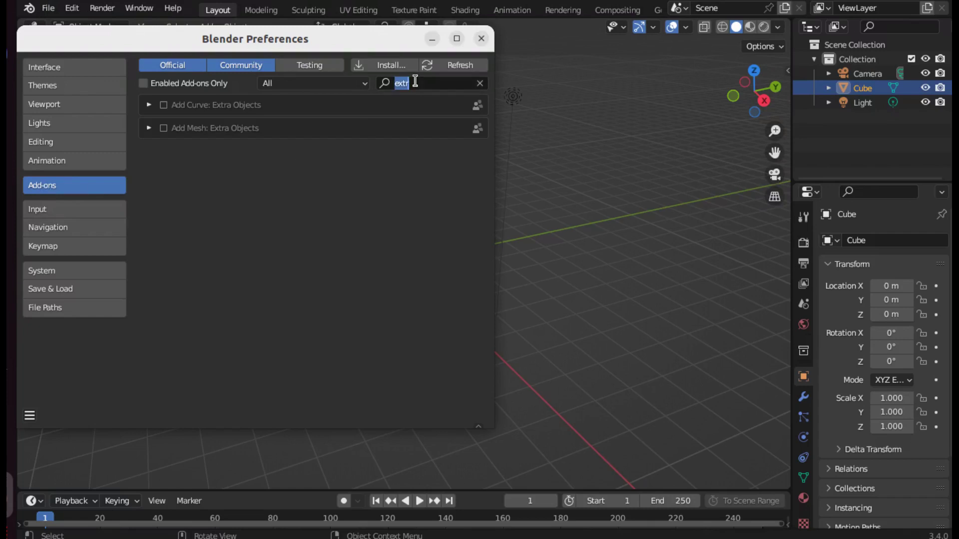
text(extra)
click(164, 105)
click(164, 128)
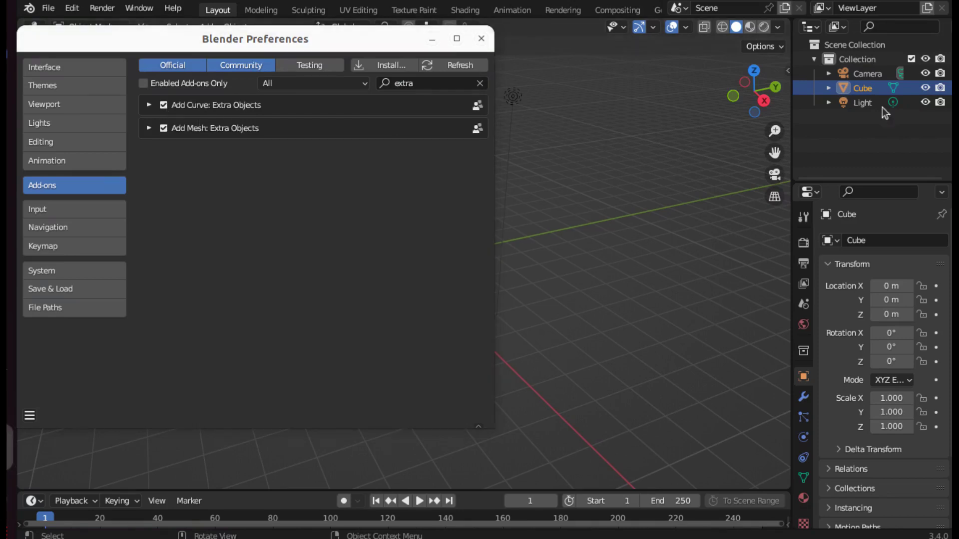
click(481, 39)
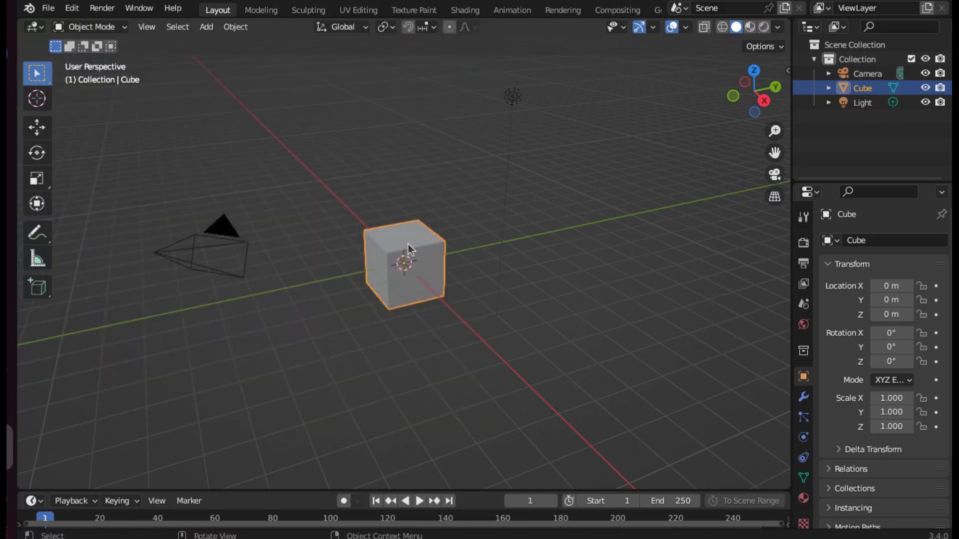
Step: Delete the default cube and add an ico sphere mesh at the origin
key(Delete)
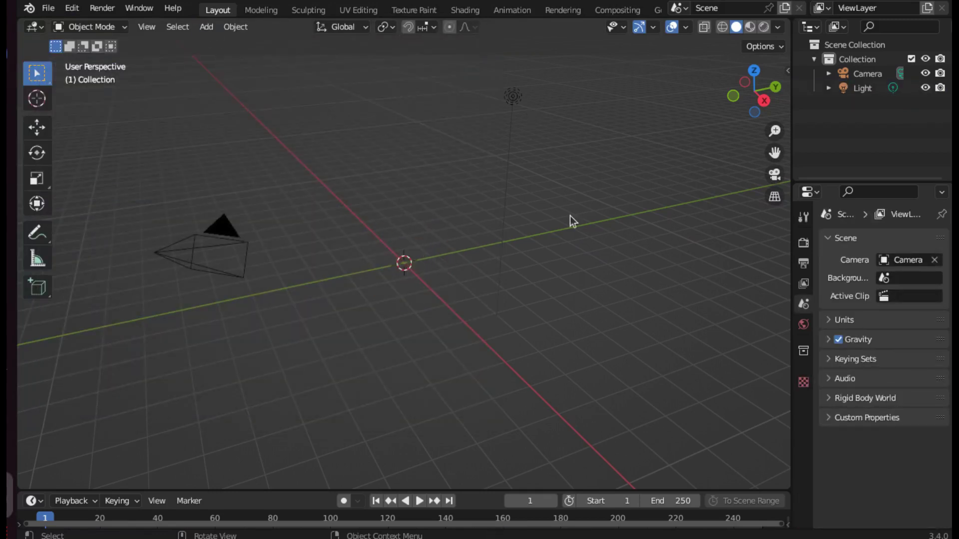
click(207, 27)
mouse_move(228, 44)
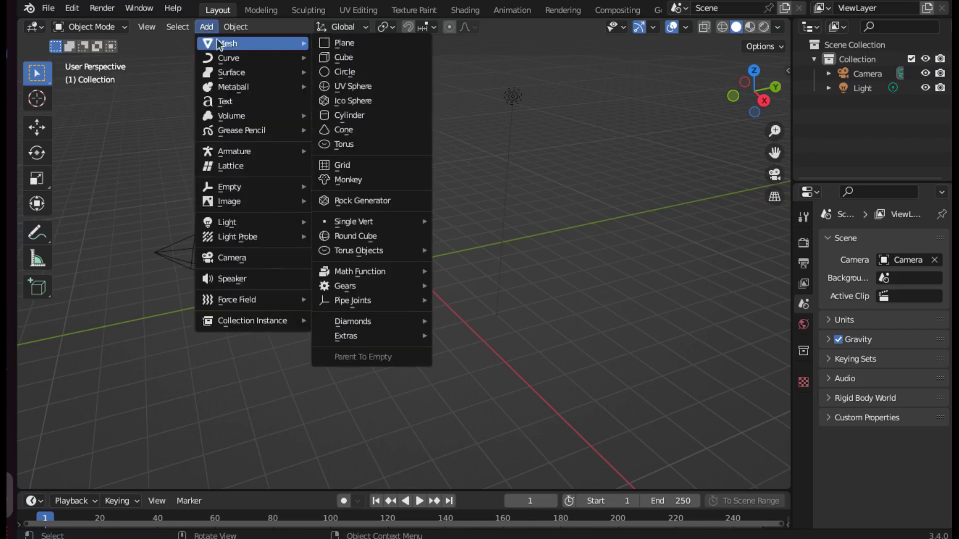
click(352, 103)
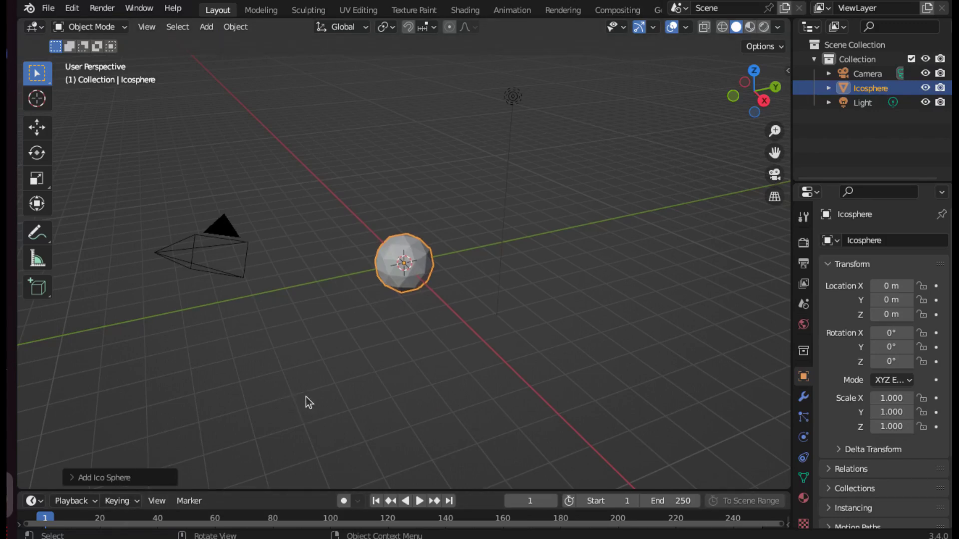
Step: Flatten the whole icosphere mesh in Edit Mode by scaling it to 0.2 along Z, and return to Object Mode
key(Tab)
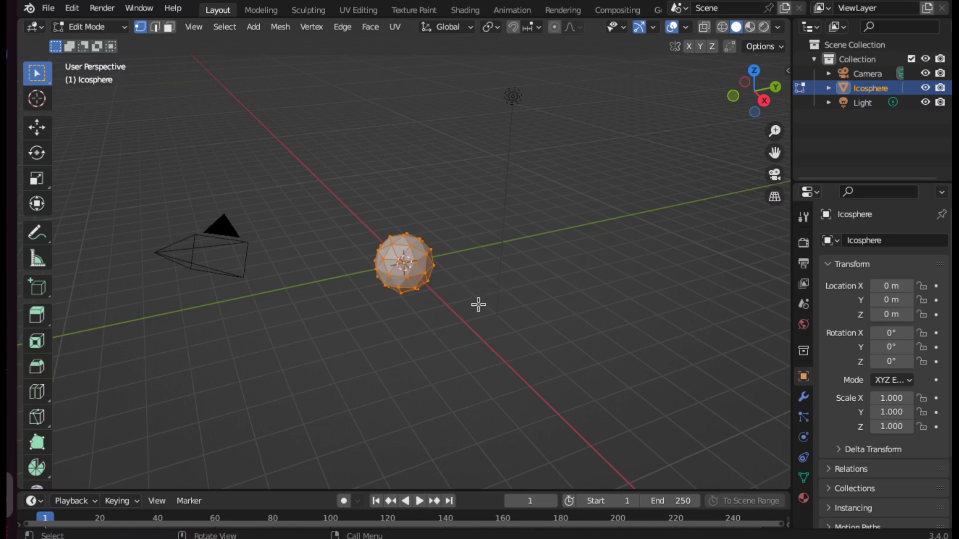
key(s)
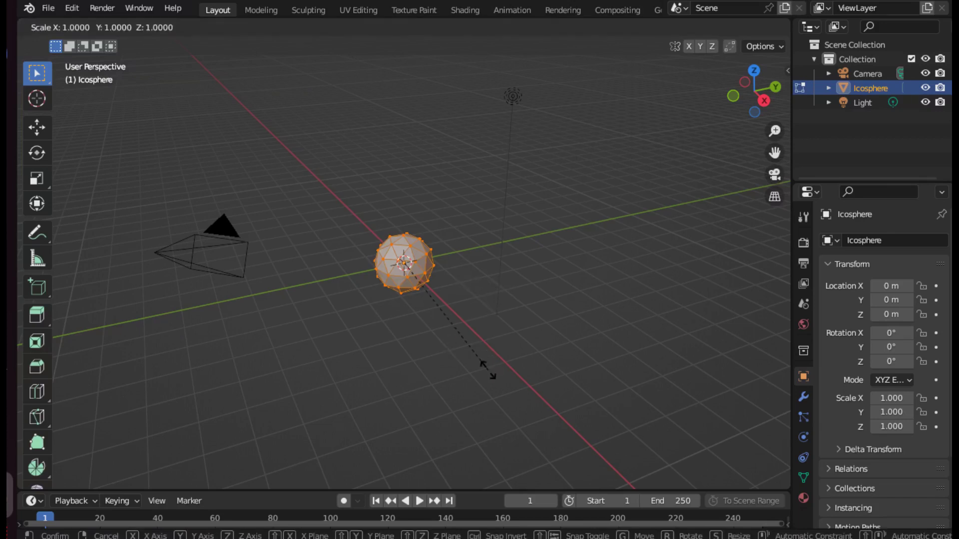
key(z)
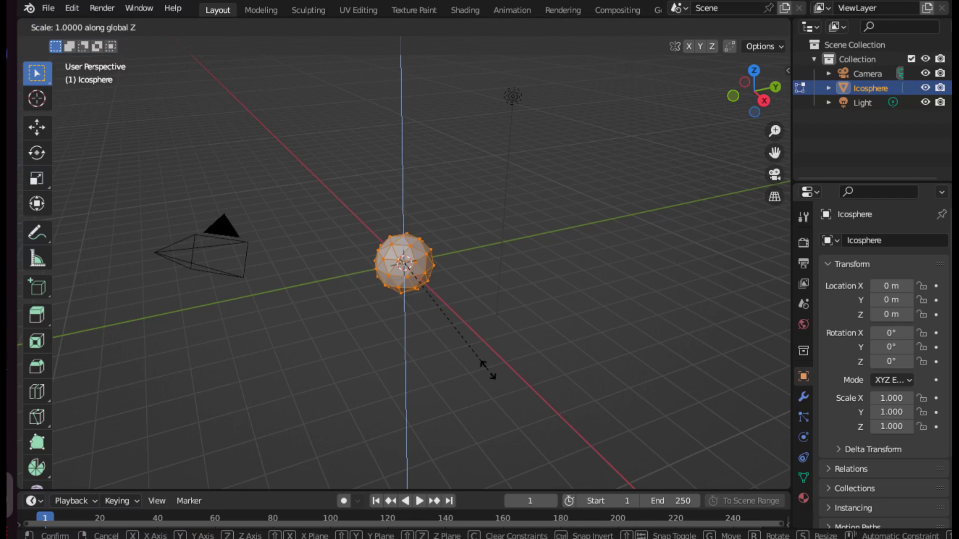
text(.2)
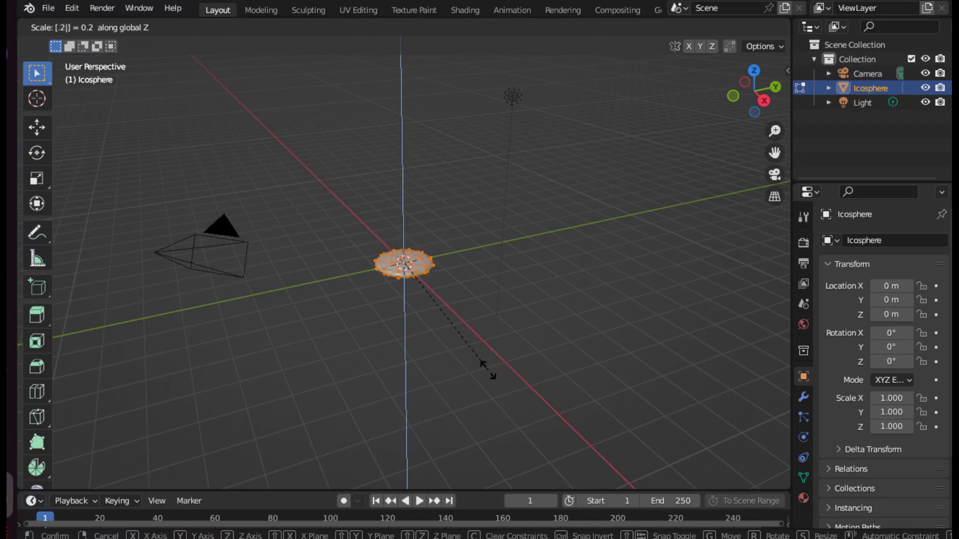
key(Return)
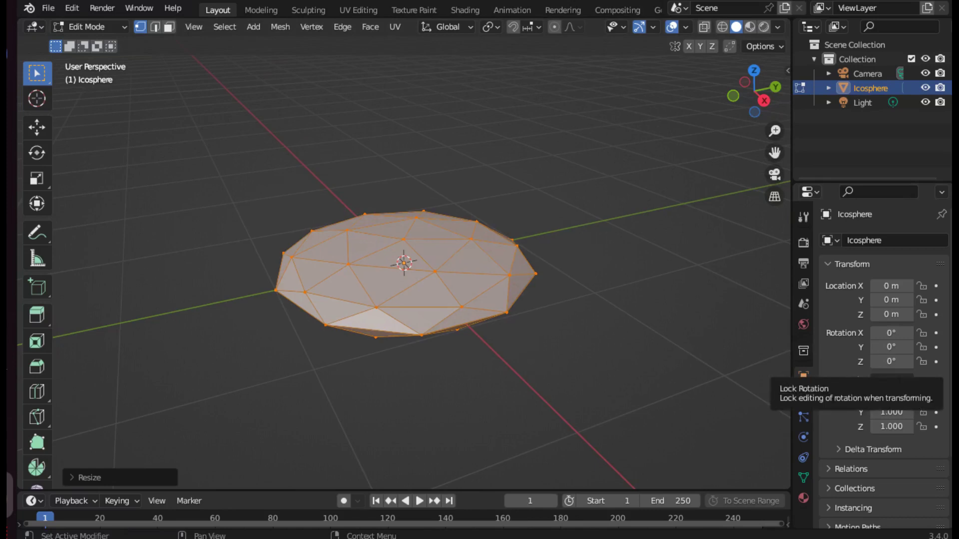
key(Tab)
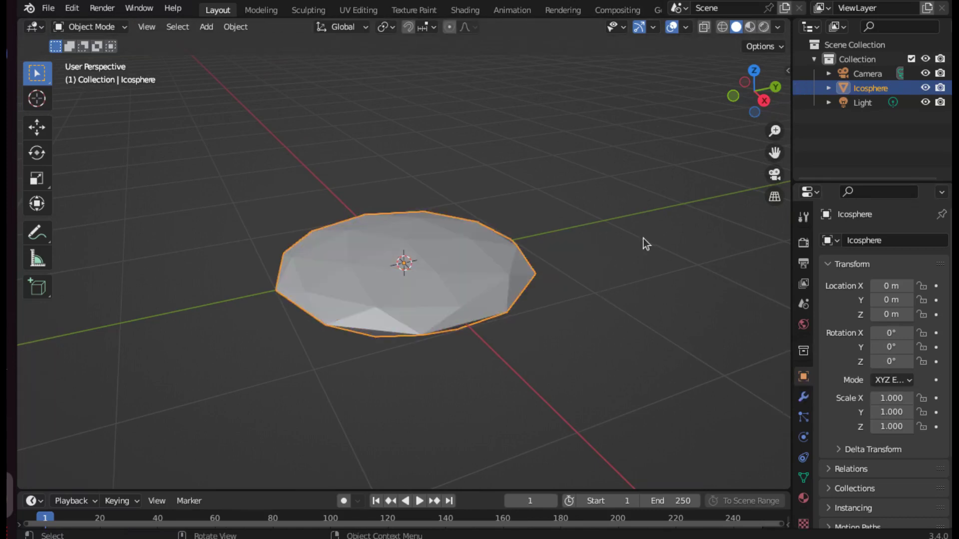
Step: Generate a Celtic Links knot curve from the flattened icosphere
click(208, 29)
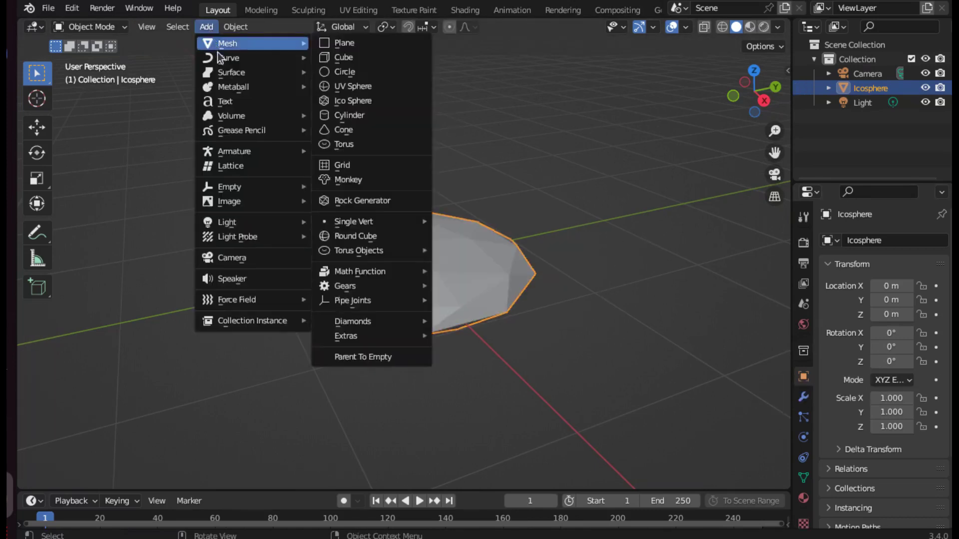
mouse_move(230, 58)
mouse_move(356, 415)
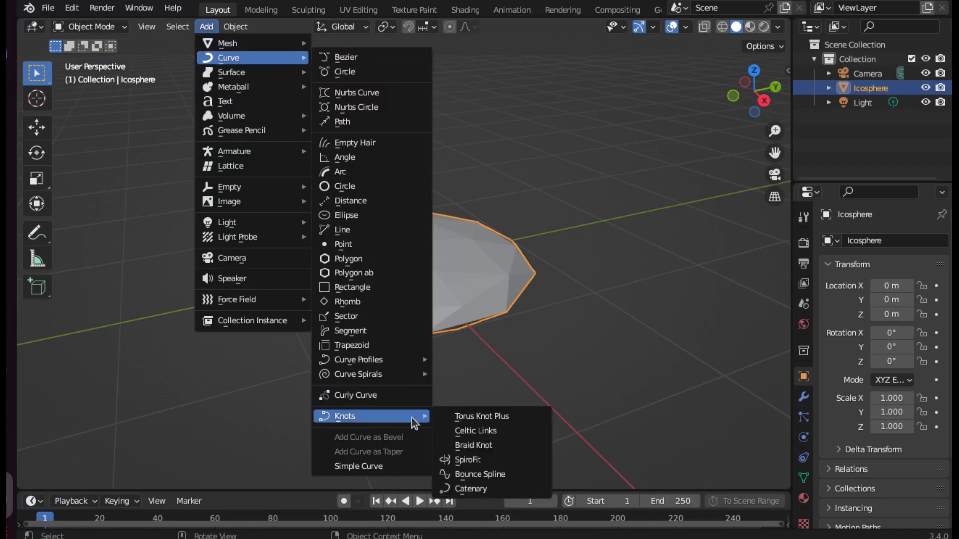
click(466, 430)
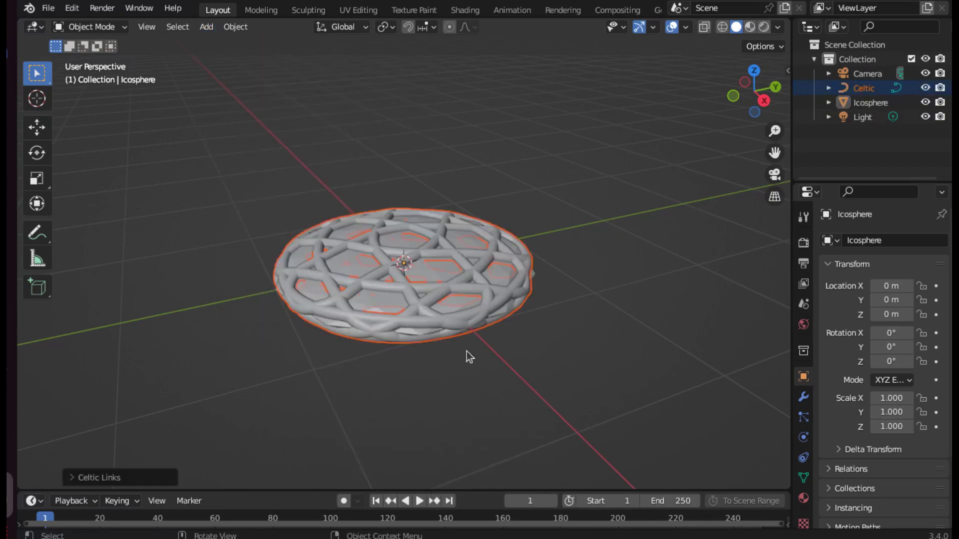
Step: Set the Celtic Links to Weave Up 0.06 m, Weave Down -0.024 m and Bevel Depth 0.09, and deselect everything
scroll(476, 343, up, 3)
middle_drag(475, 343, 516, 319)
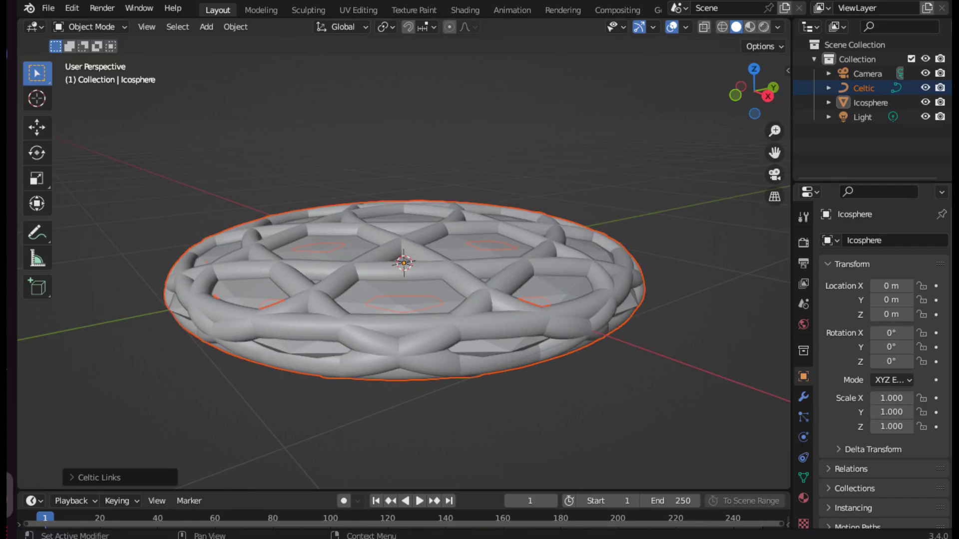
click(75, 477)
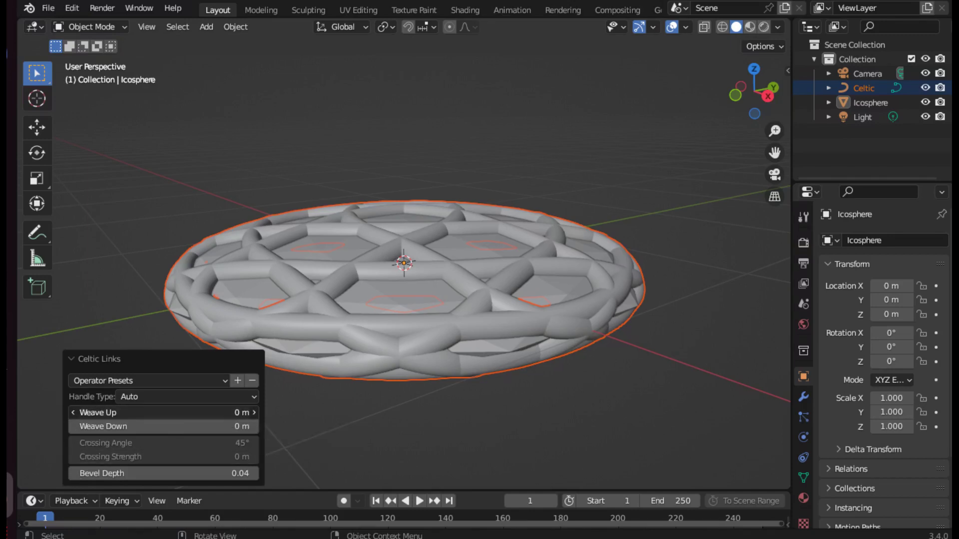
drag(160, 412, 208, 414)
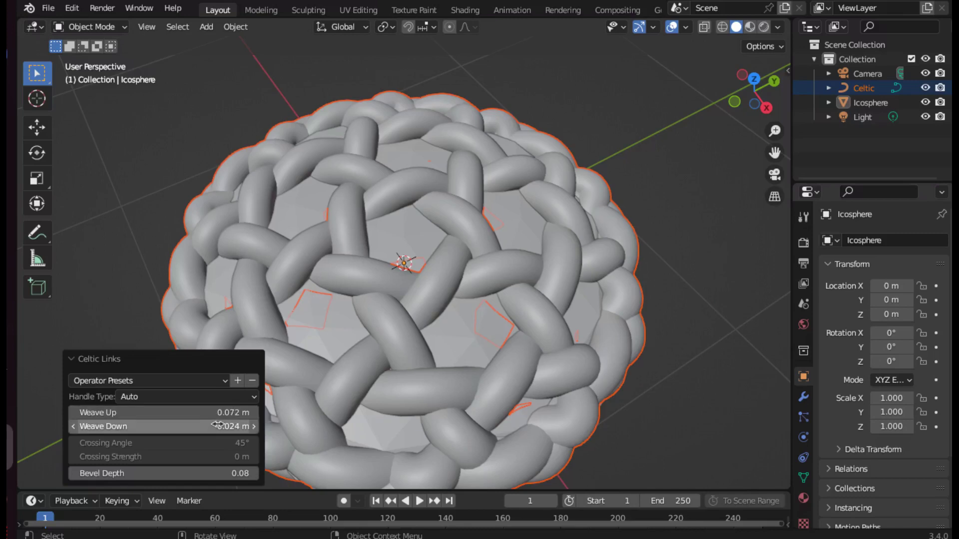
drag(222, 413, 468, 336)
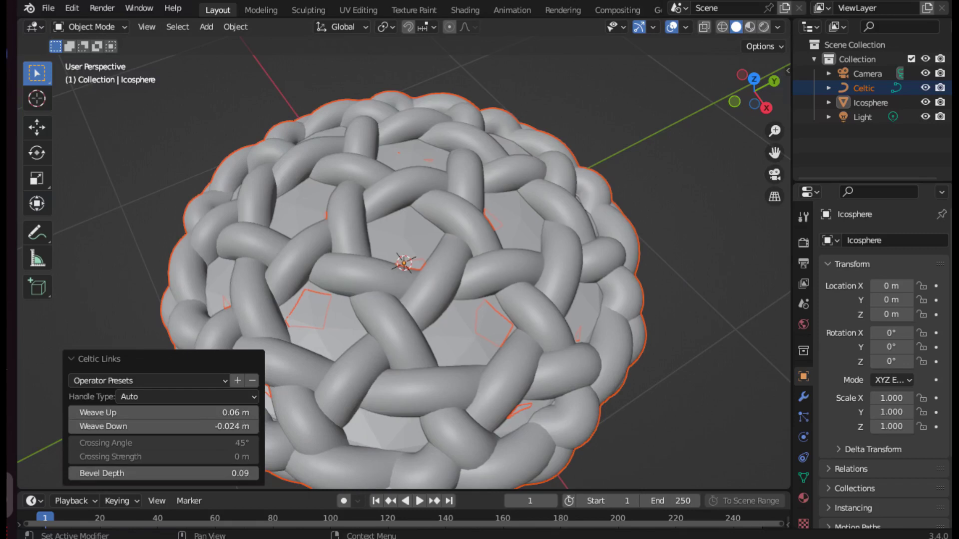
click(239, 85)
Step: Add a plane mesh at the origin and scale it up uniformly to about 1.68 as a ground surface
click(206, 27)
mouse_move(304, 43)
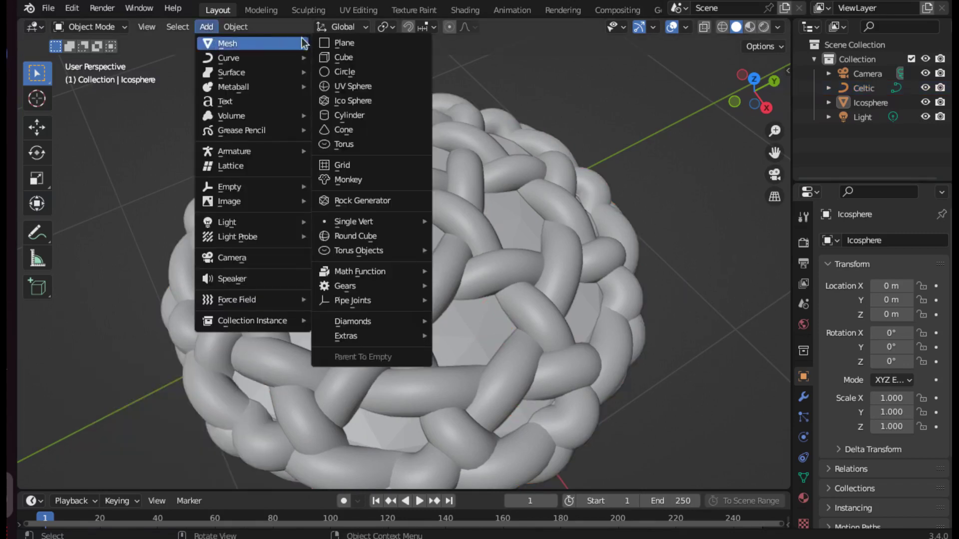
click(344, 43)
key(s)
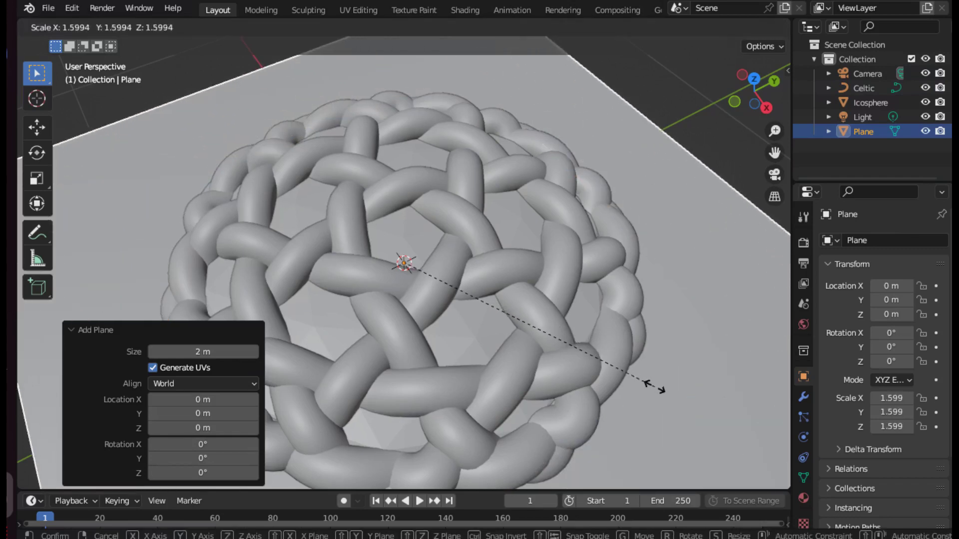
click(658, 389)
Step: Move the plane down about 0.25 m in the right orthographic view, to the underside of the braided form
middle_drag(583, 329, 604, 214)
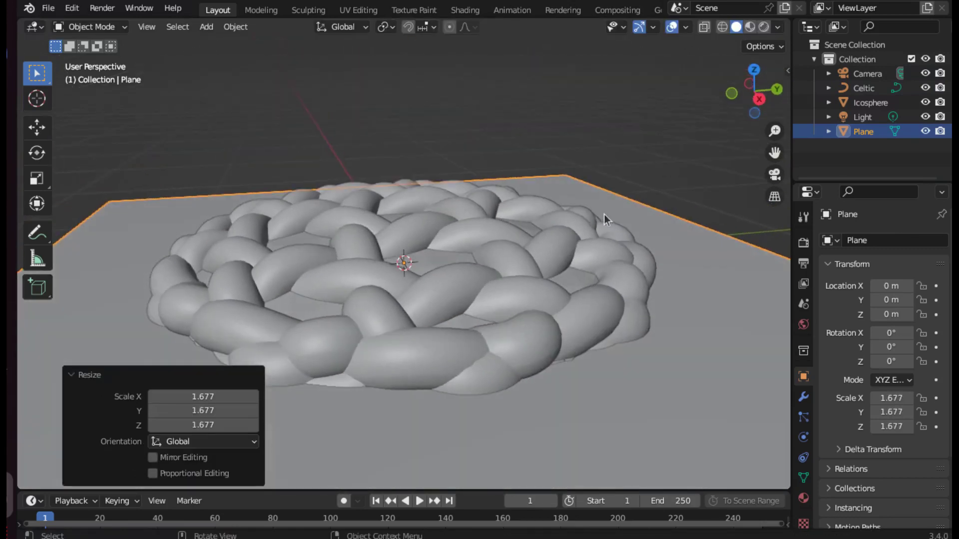
click(754, 101)
key(g)
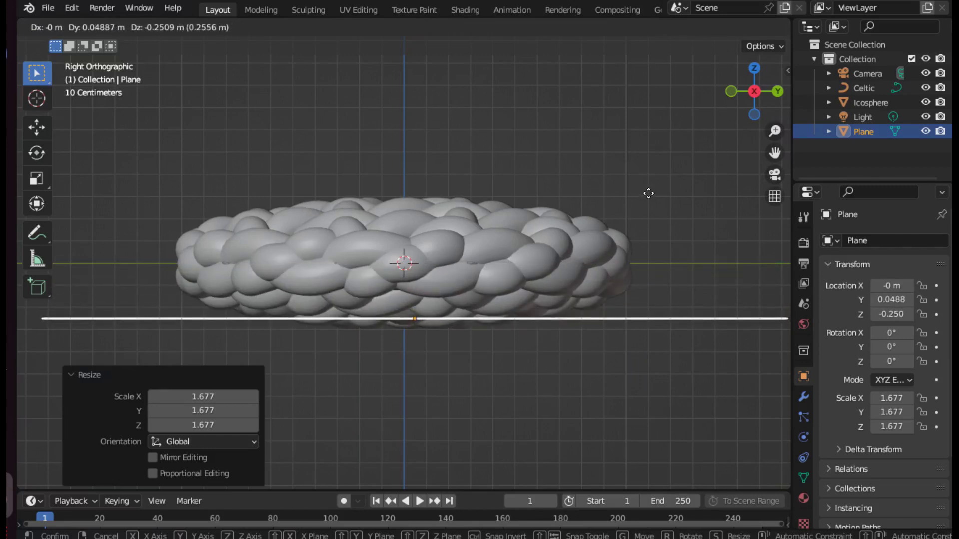
click(648, 192)
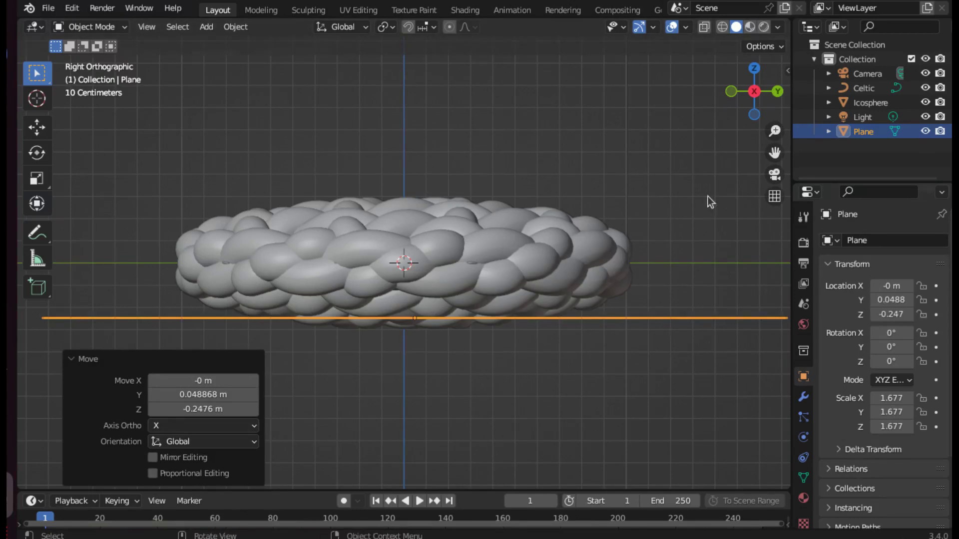
Step: Create a new material for the plane and darken its base color to dark grey
middle_drag(602, 198, 643, 220)
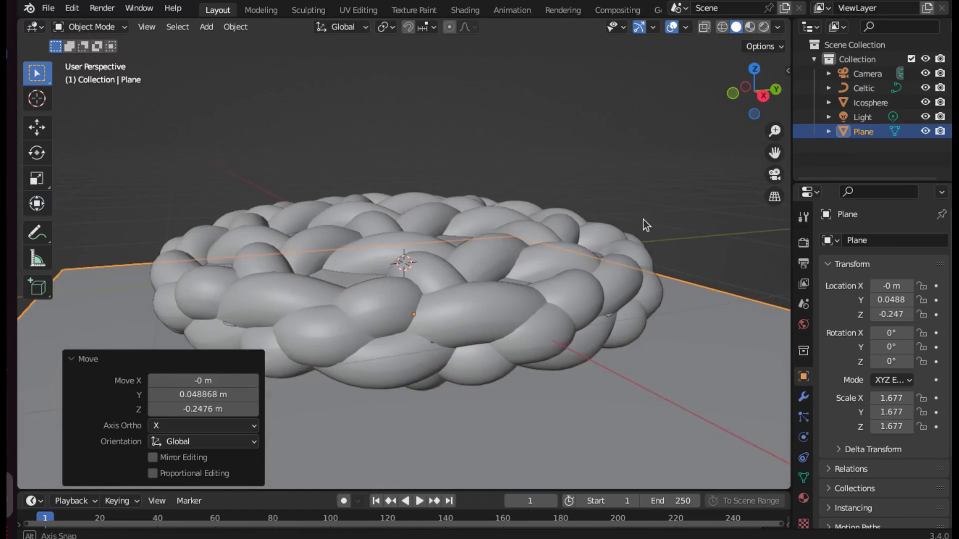
click(803, 498)
click(848, 304)
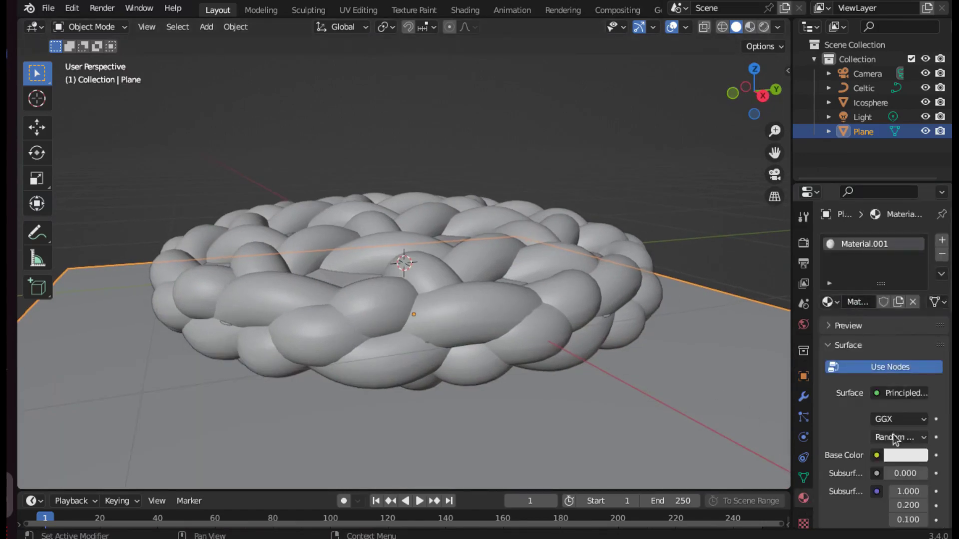
click(902, 456)
drag(919, 260, 916, 327)
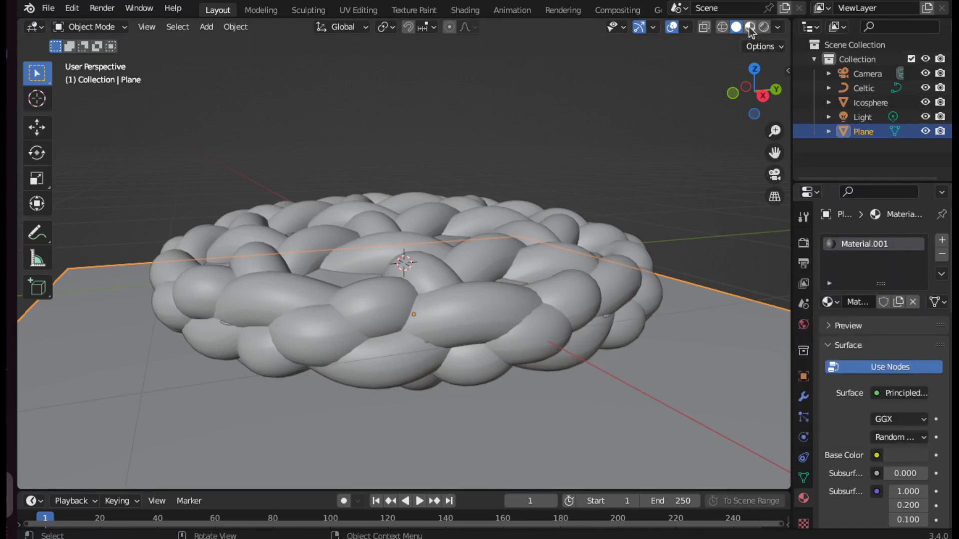
Step: Switch the viewport to Material Preview shading and set the plane material's roughness to 0.177
click(750, 26)
scroll(878, 479, down, 5)
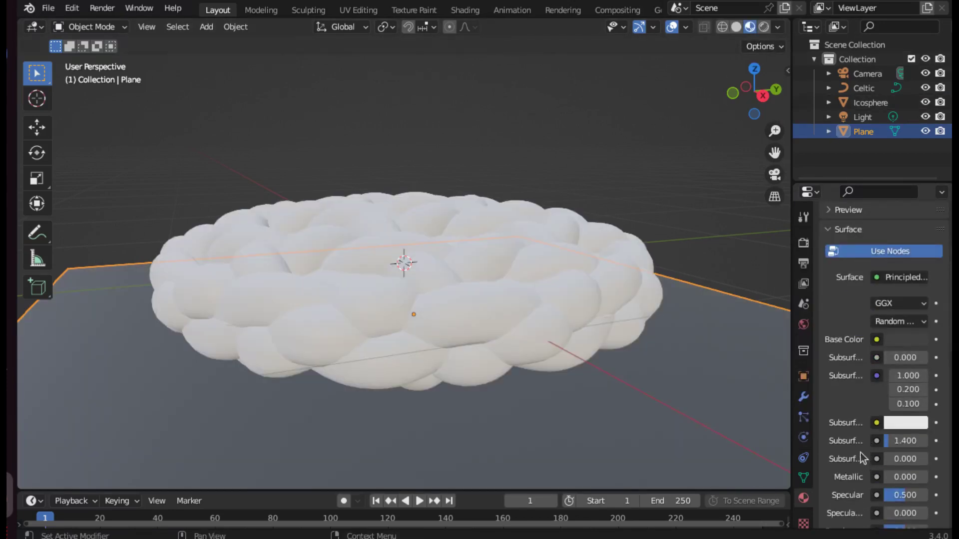
scroll(873, 499, down, 3)
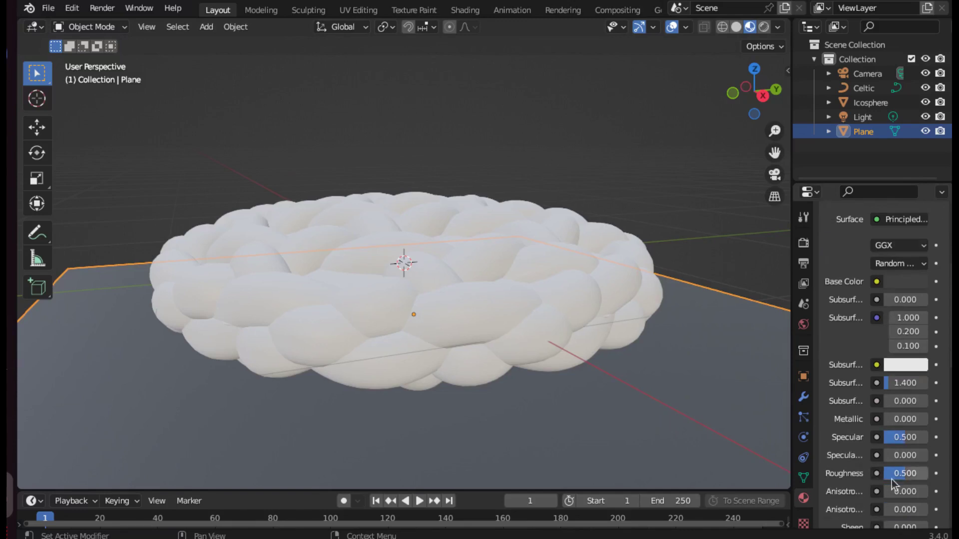
drag(905, 474, 890, 473)
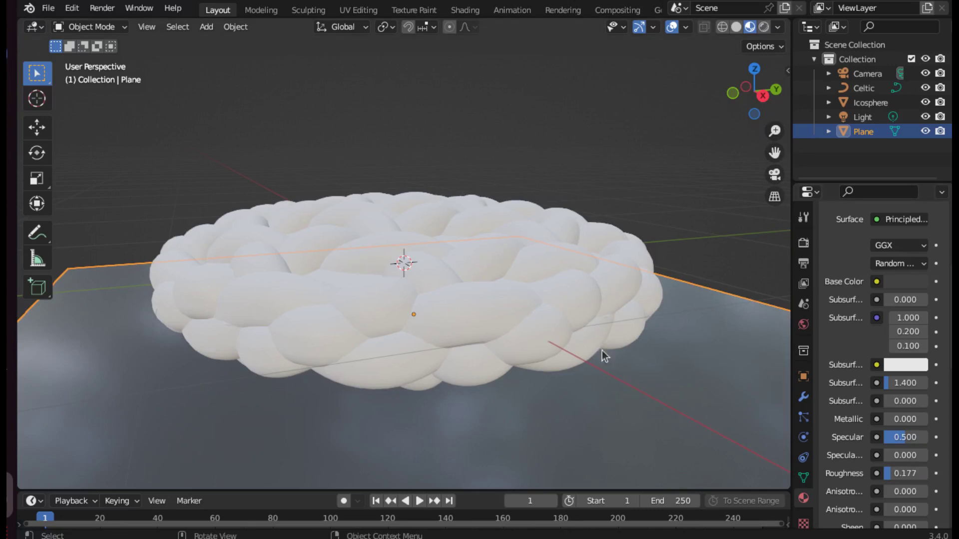
Step: Select the braided Celtic object and browse to the blender_book/chapter03/blends folder for appending data
middle_drag(601, 350, 653, 379)
click(574, 328)
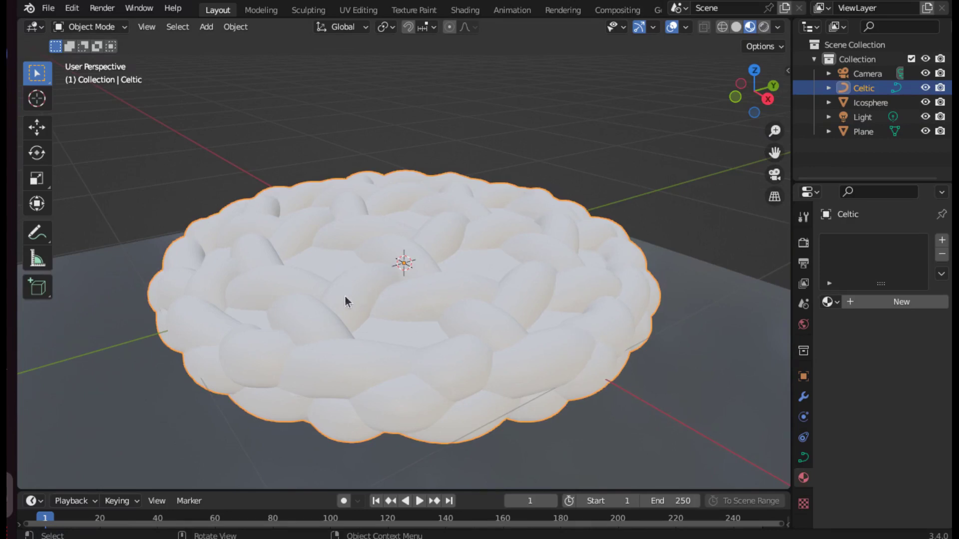
click(48, 9)
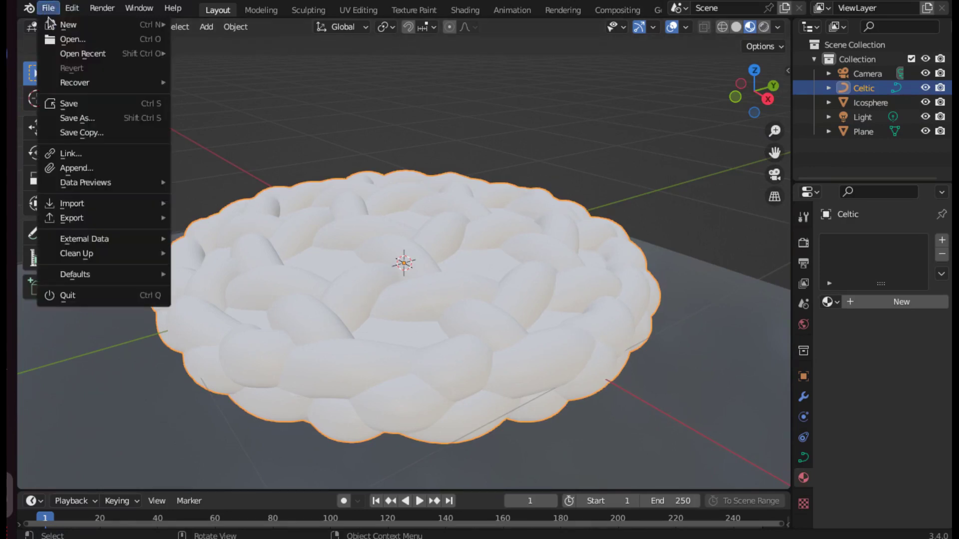
click(91, 166)
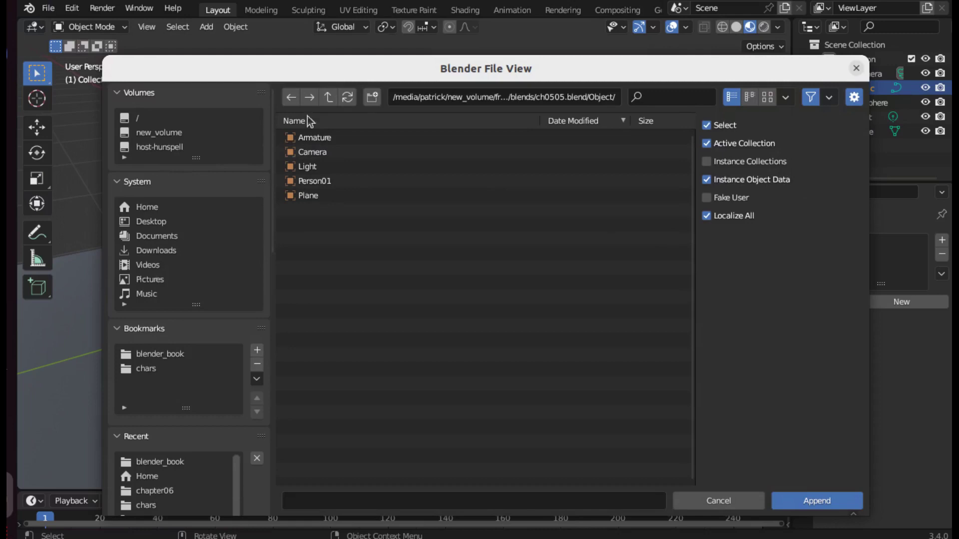
click(328, 97)
click(328, 97)
click(328, 97)
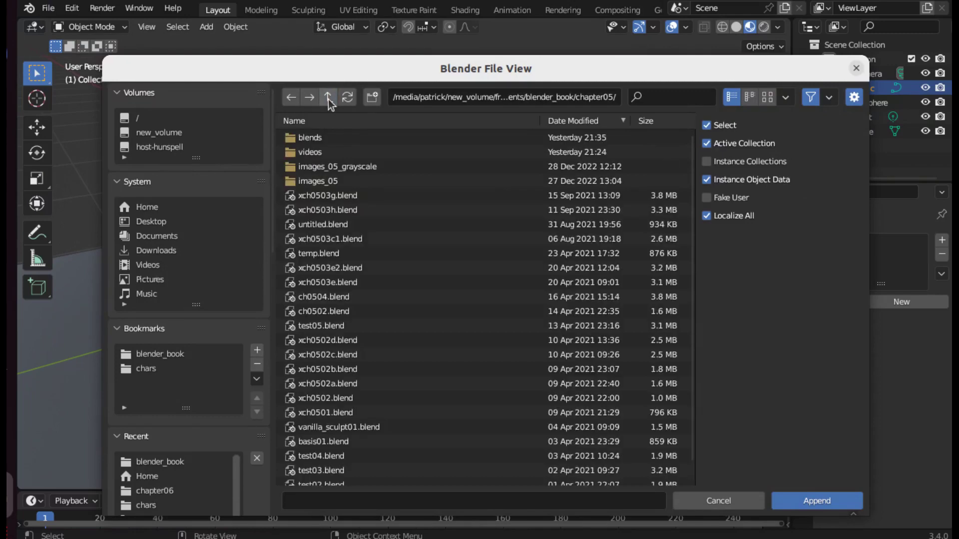
click(328, 98)
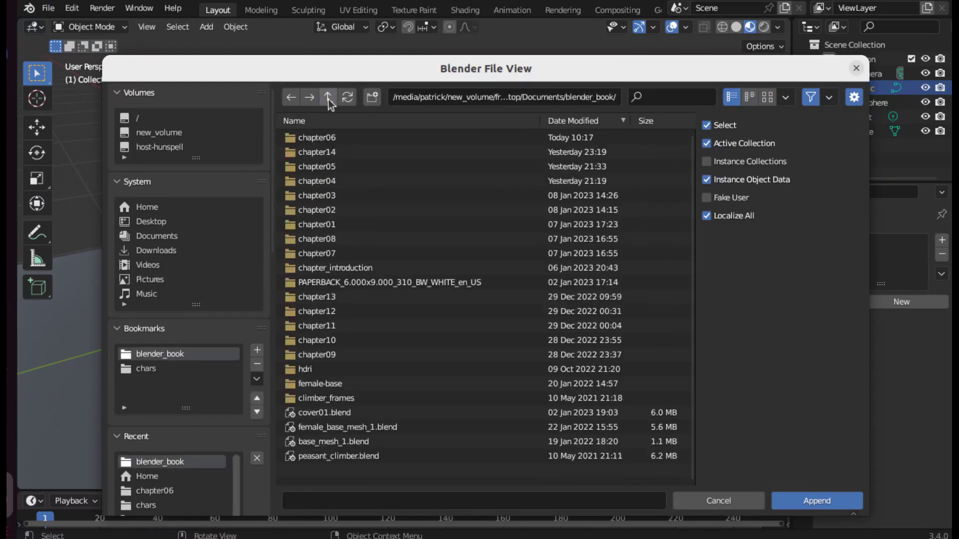
double_click(306, 195)
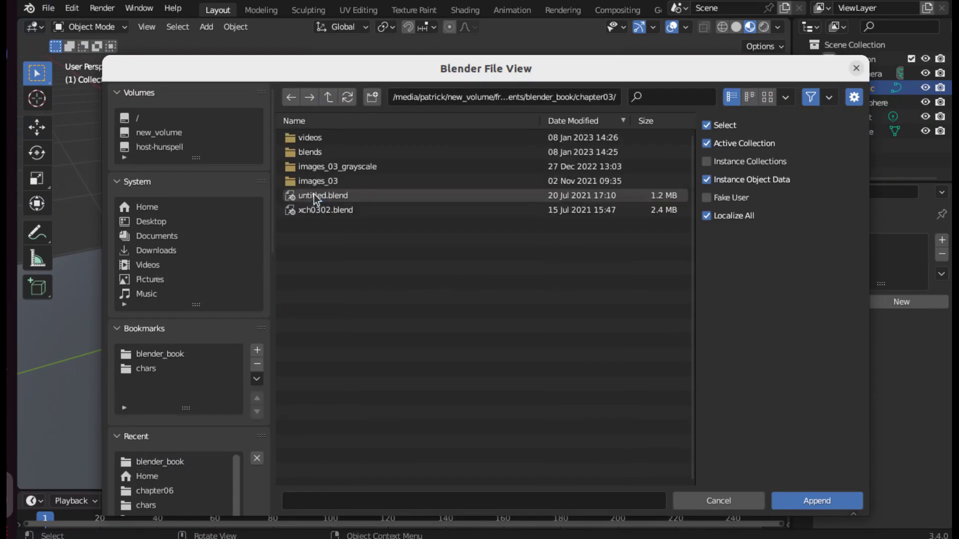
double_click(301, 154)
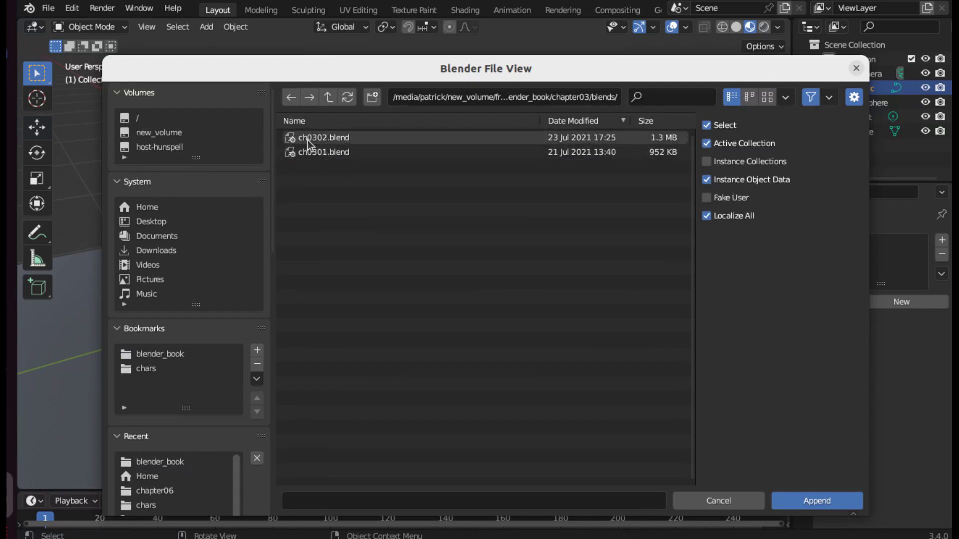
double_click(316, 138)
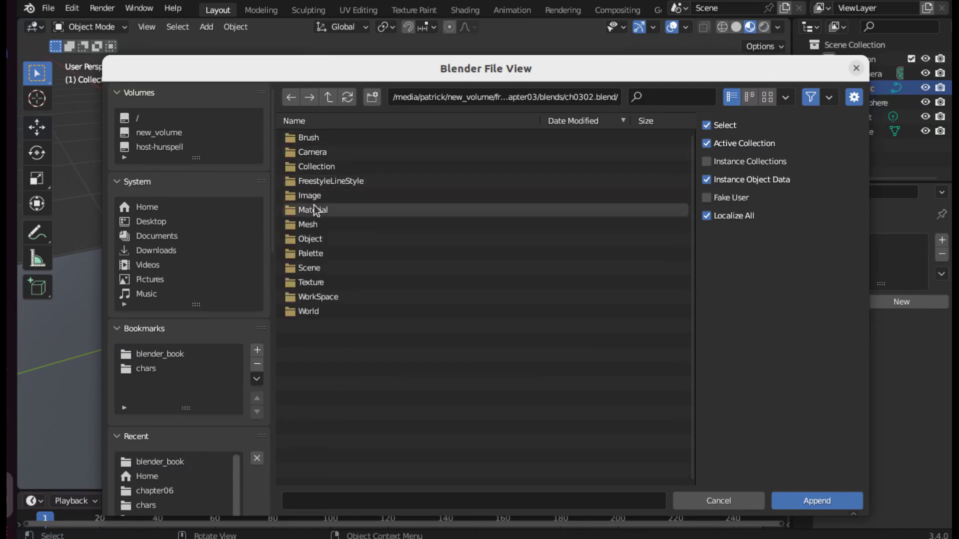
click(310, 212)
double_click(310, 210)
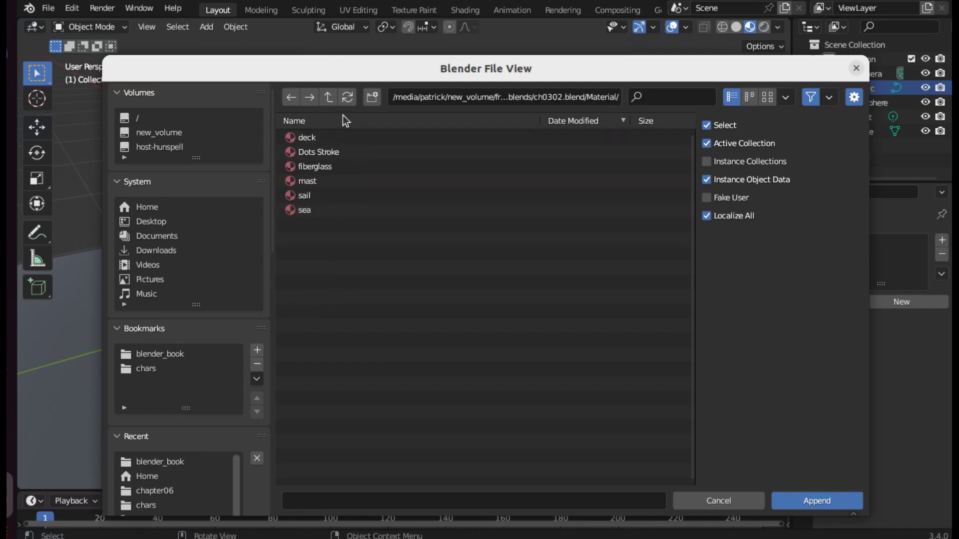
click(328, 98)
click(329, 97)
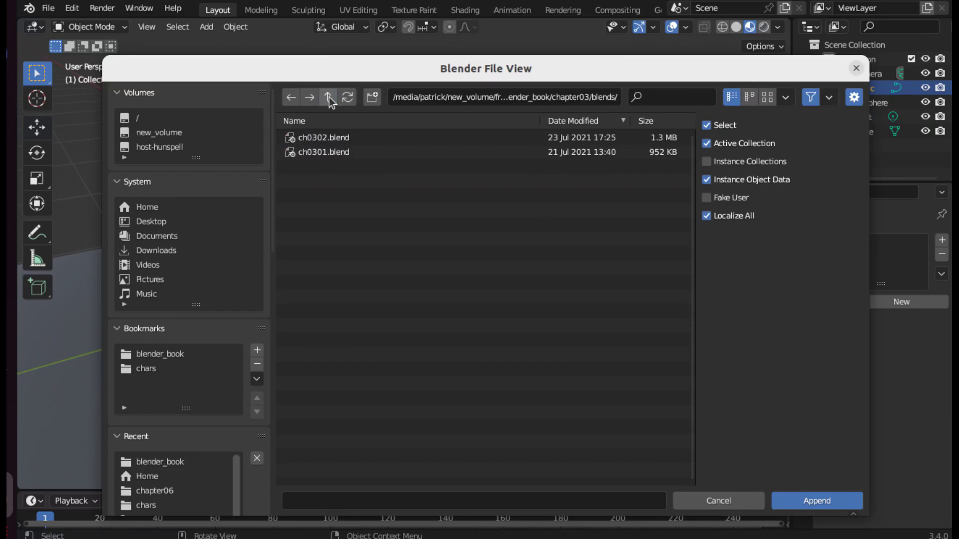
Step: Append the gold material from ch0301.blend and assign it to the Celtic object
double_click(313, 149)
double_click(317, 225)
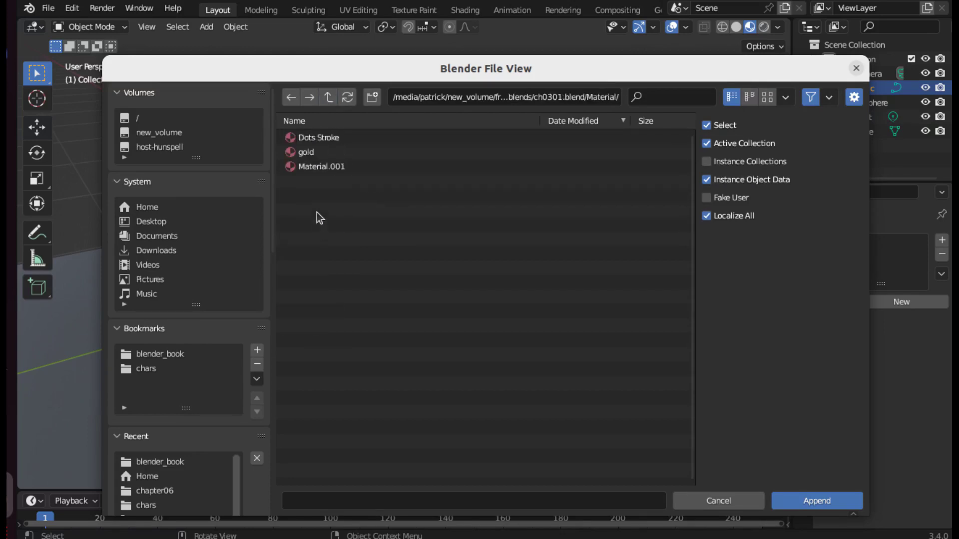
double_click(297, 152)
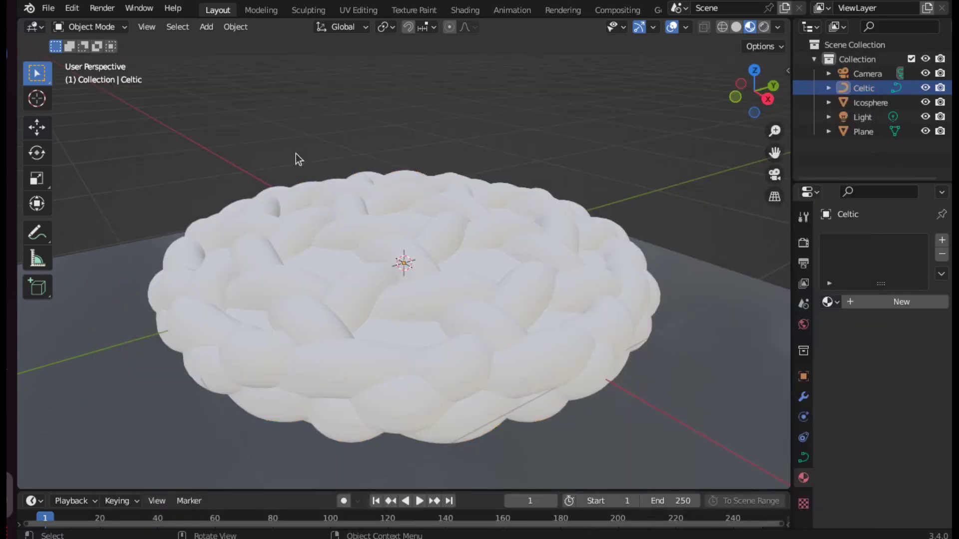
click(829, 302)
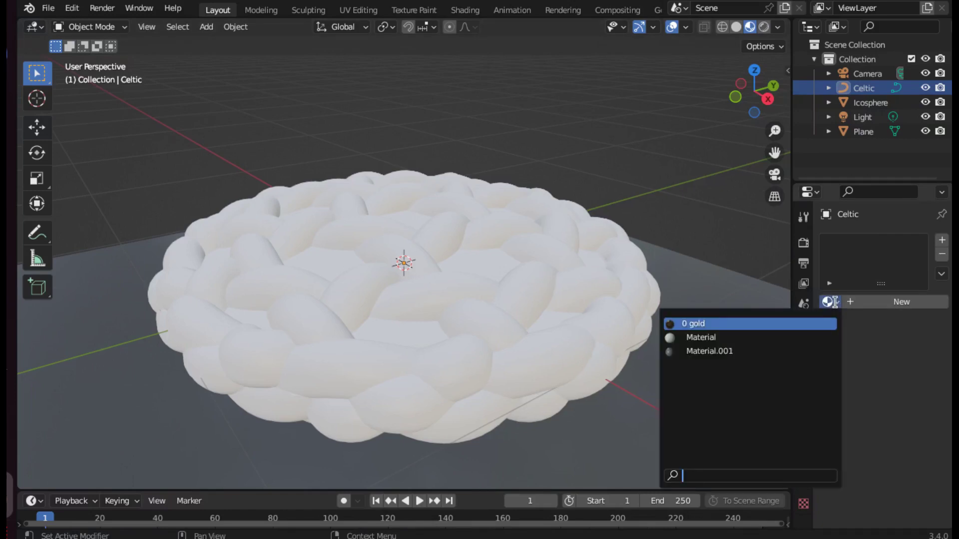
click(701, 325)
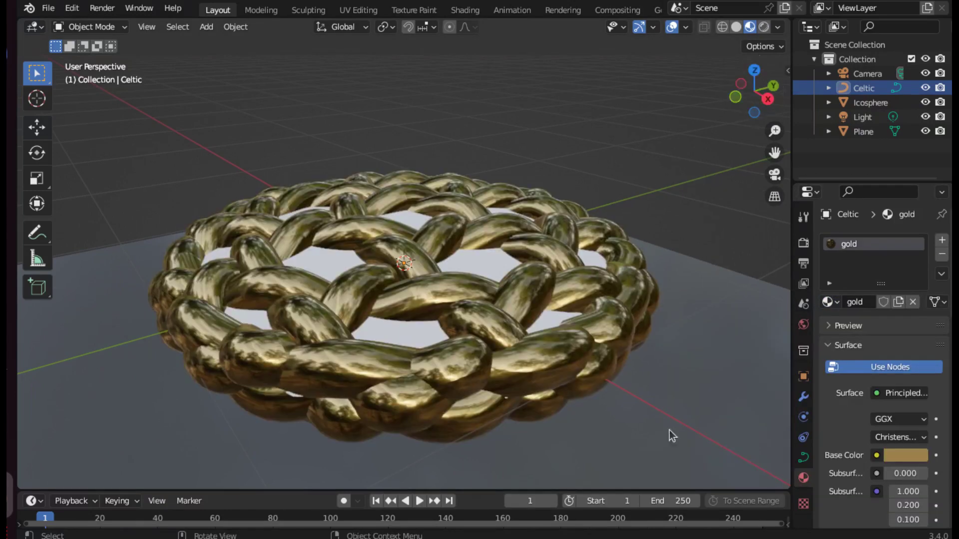
Step: Delete the icosphere inside the braided form
click(481, 262)
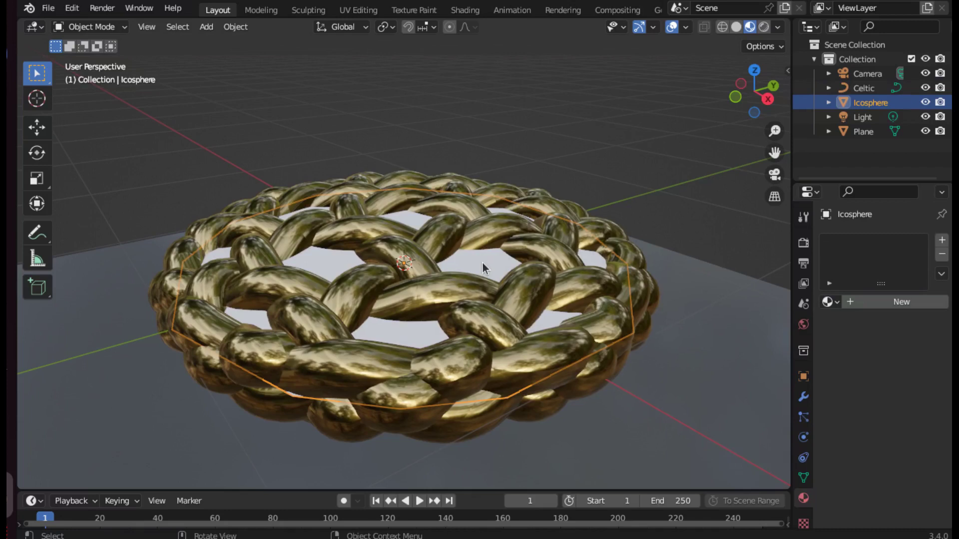
key(x)
middle_drag(482, 263, 643, 312)
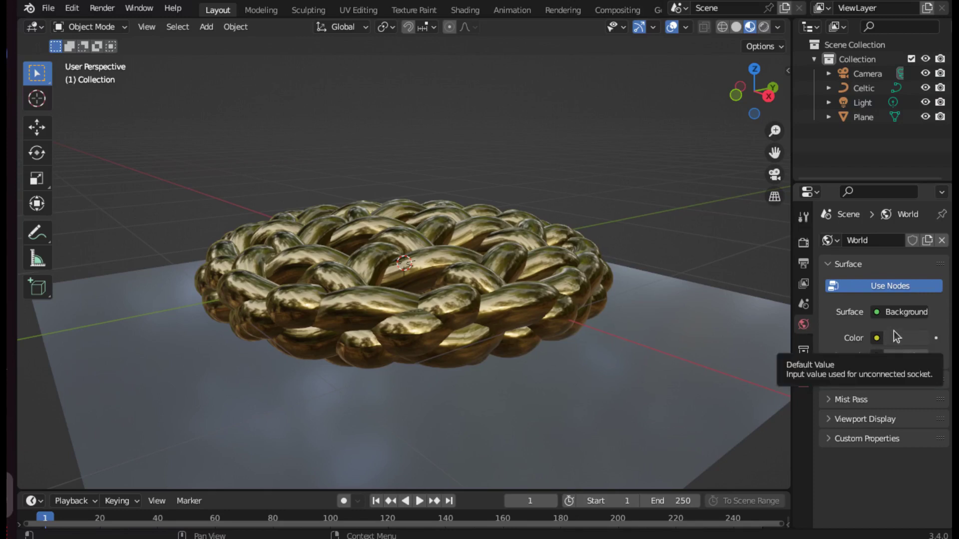
Step: Use an Environment Texture as the color of the world background
click(877, 338)
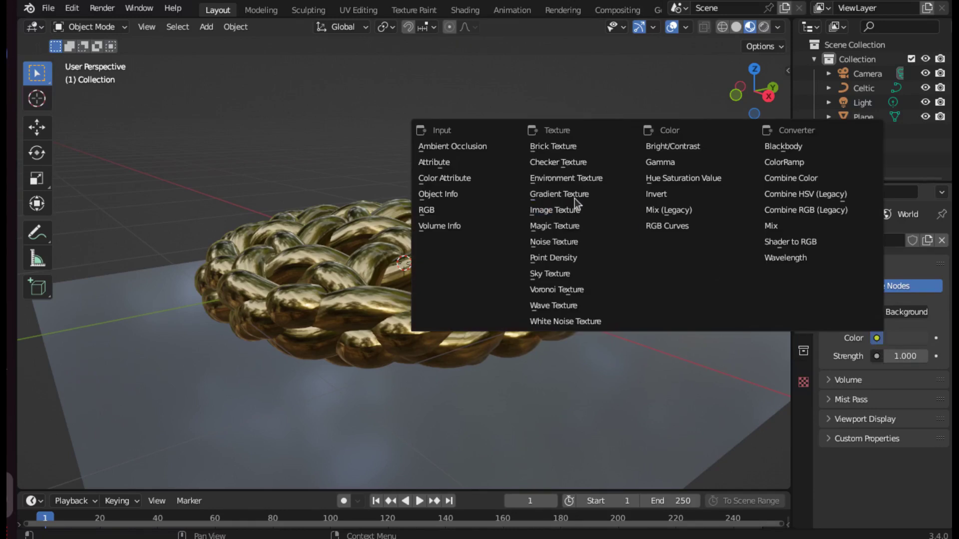
click(562, 180)
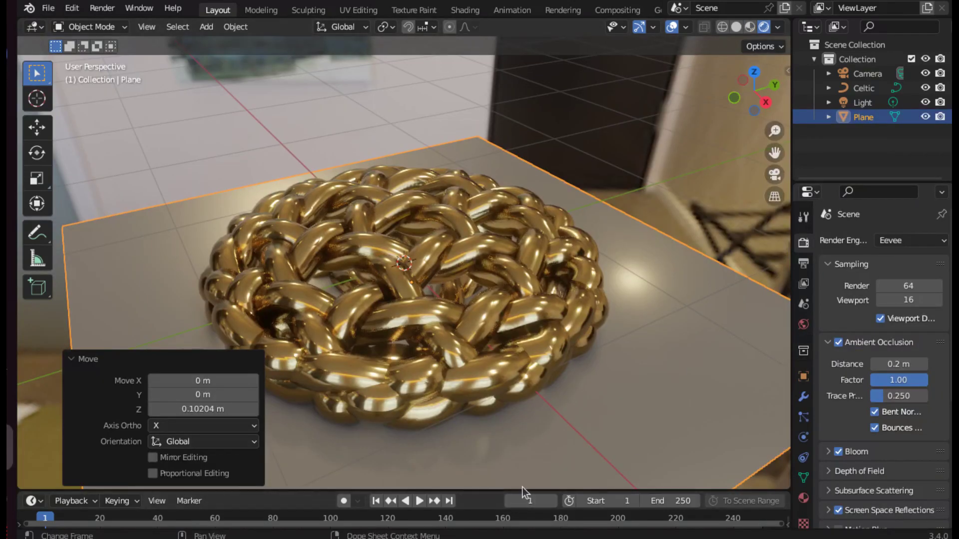
Step: Enlarge the timeline area upward, show the plane's material properties and turn the timeline area into a Shader Editor
drag(524, 487, 523, 252)
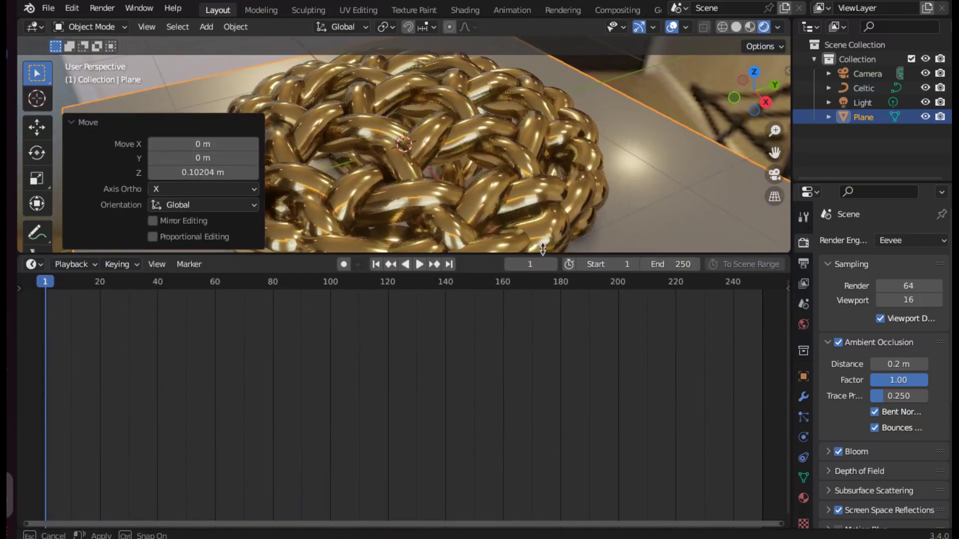
click(802, 498)
click(35, 264)
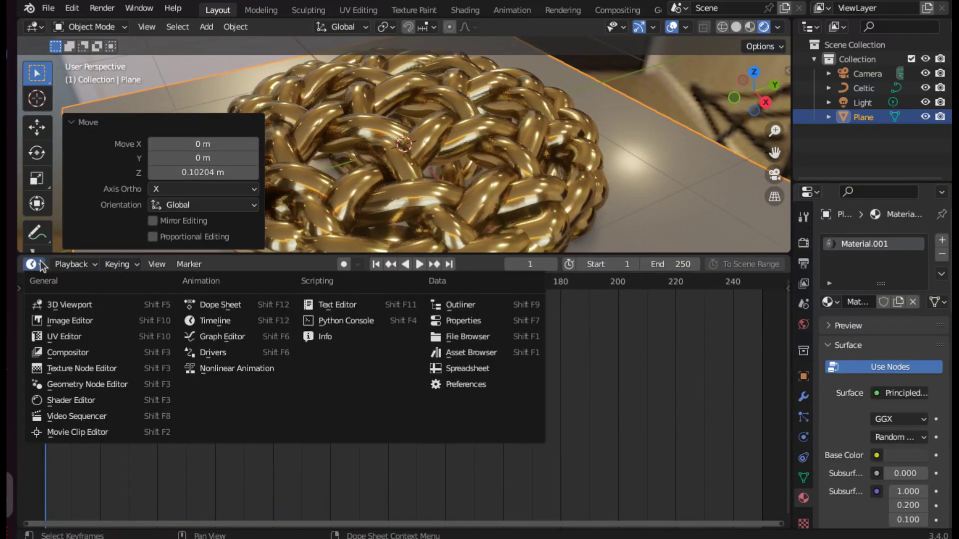
click(56, 400)
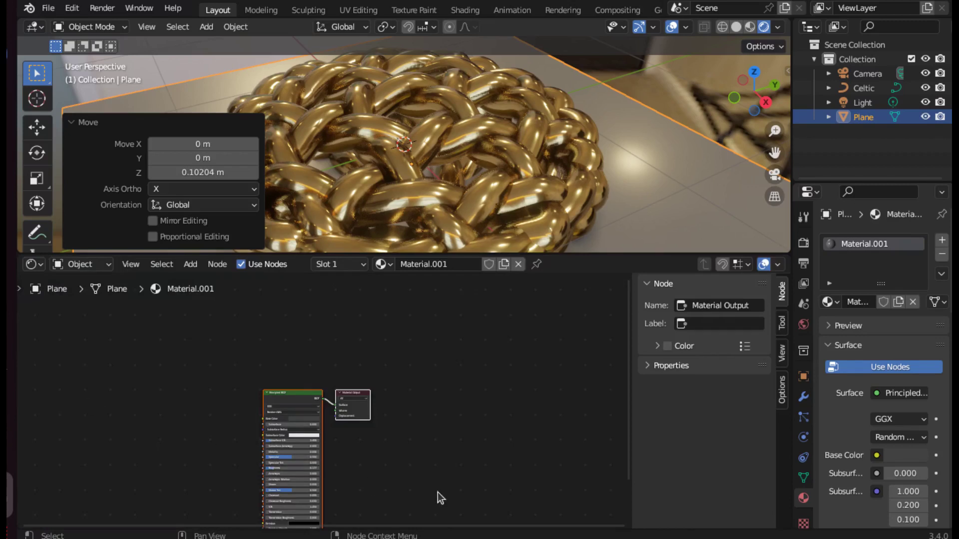
Step: Add an Ambient Occlusion node to the Celtic object's gold material, placed above the Voronoi Texture node
click(531, 149)
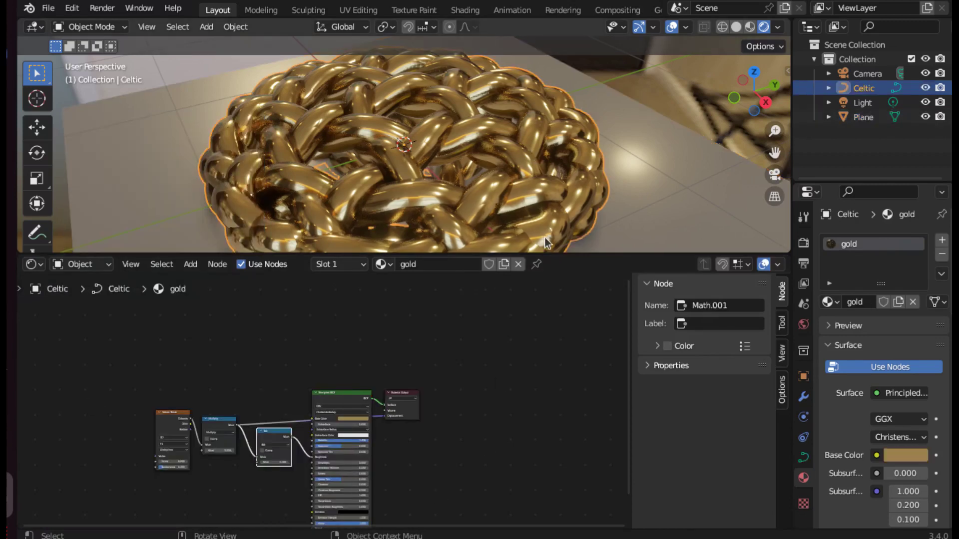
scroll(322, 451, up, 4)
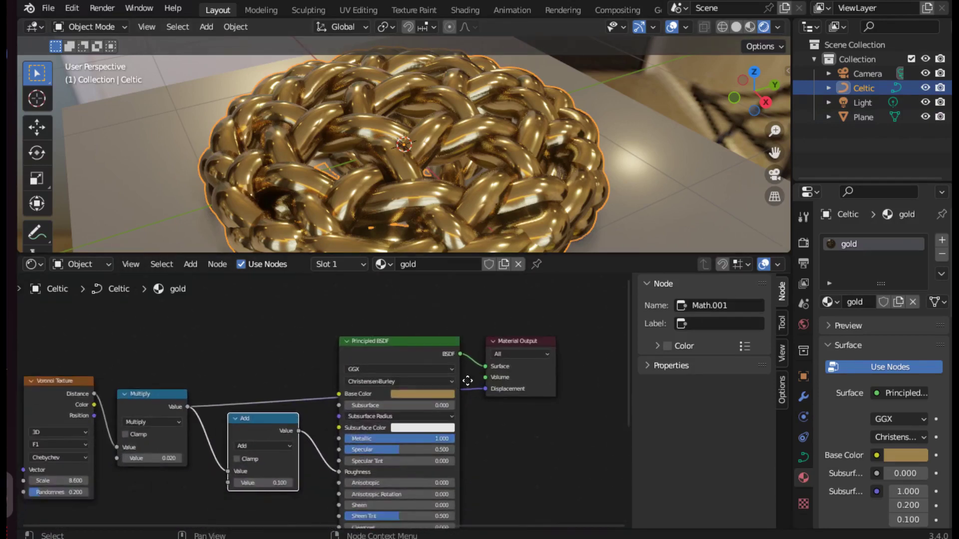
middle_drag(603, 355, 511, 428)
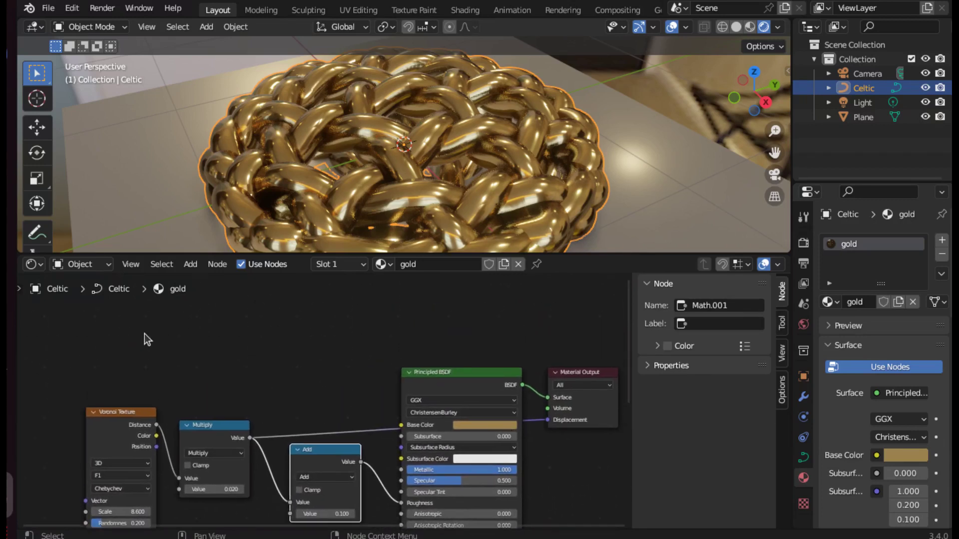
click(193, 265)
click(207, 280)
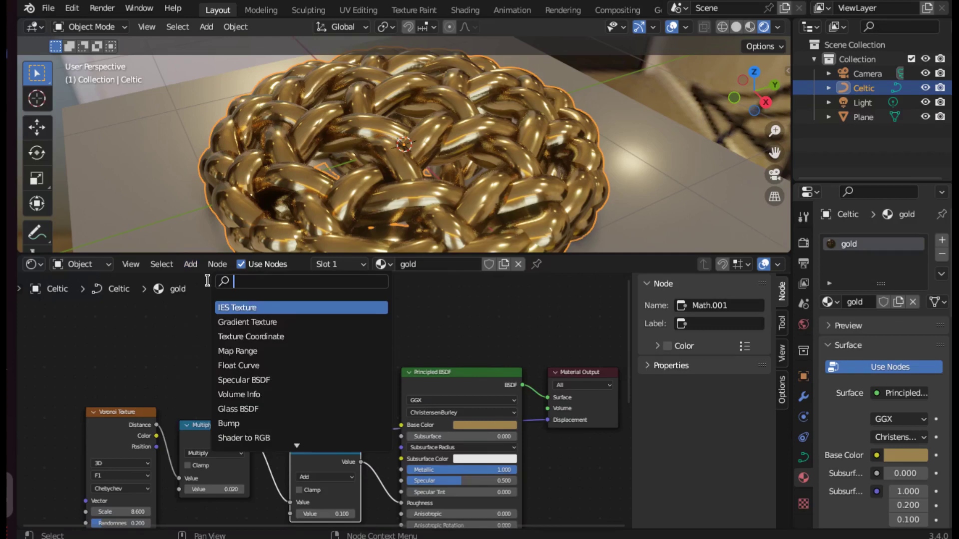
text(am)
key(Return)
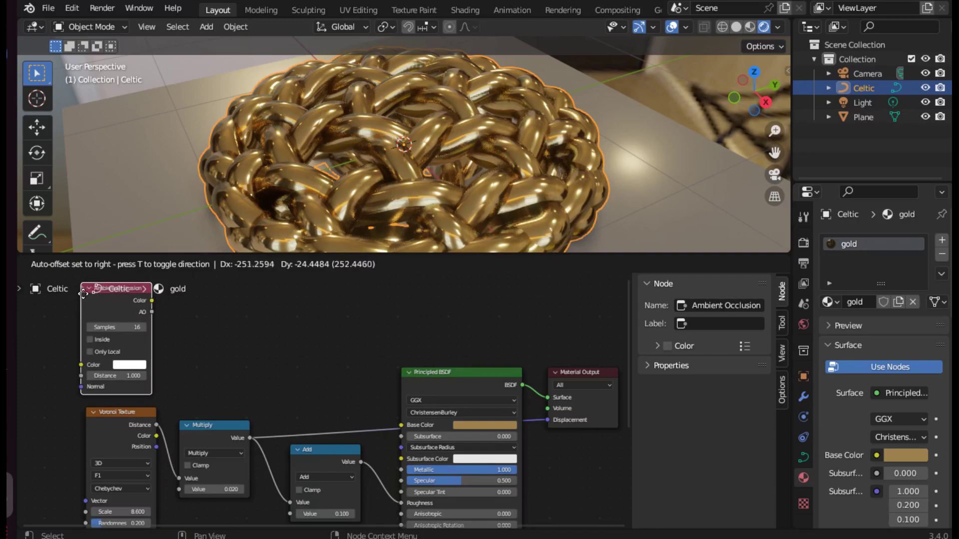
drag(83, 294, 83, 298)
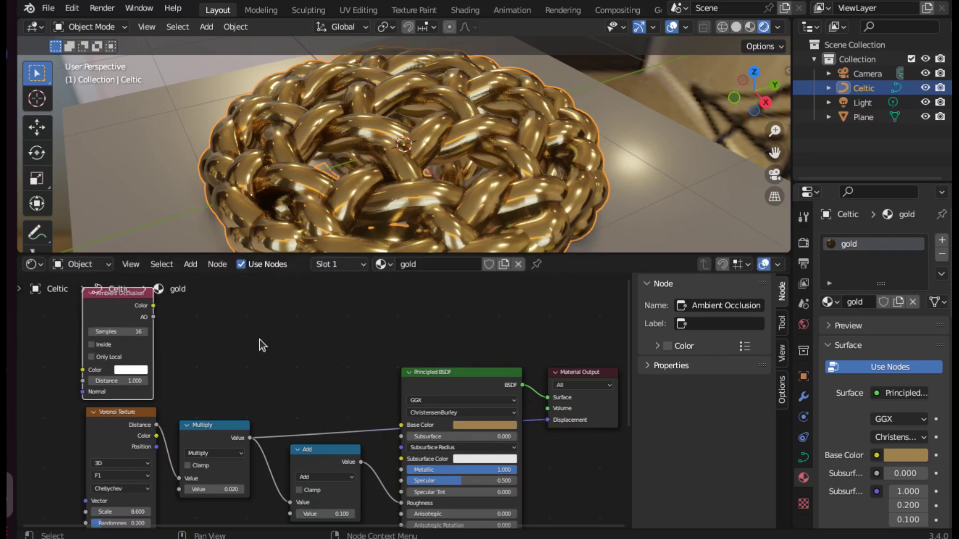
Step: Add a ColorRamp node beside the Ambient Occlusion node and connect the AO output to its Fac input
click(190, 266)
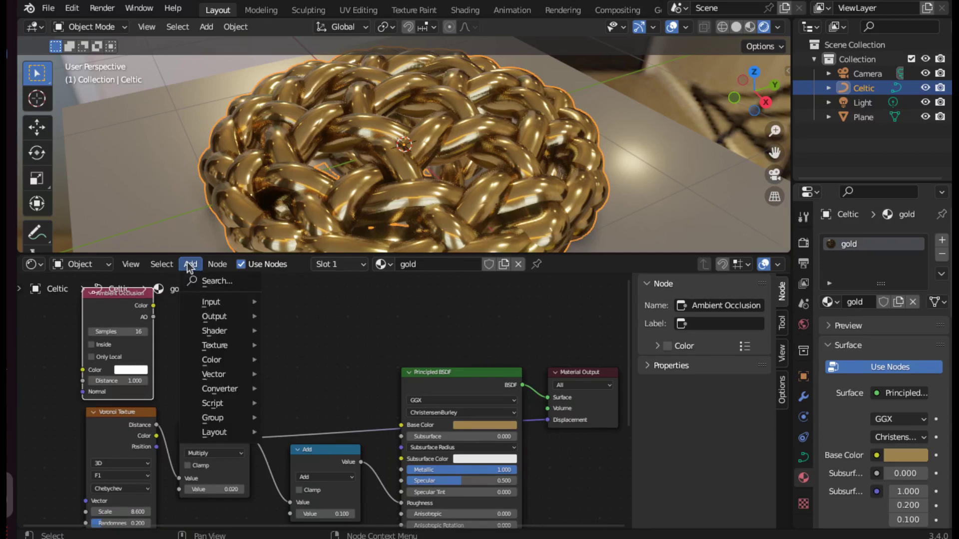
mouse_move(249, 391)
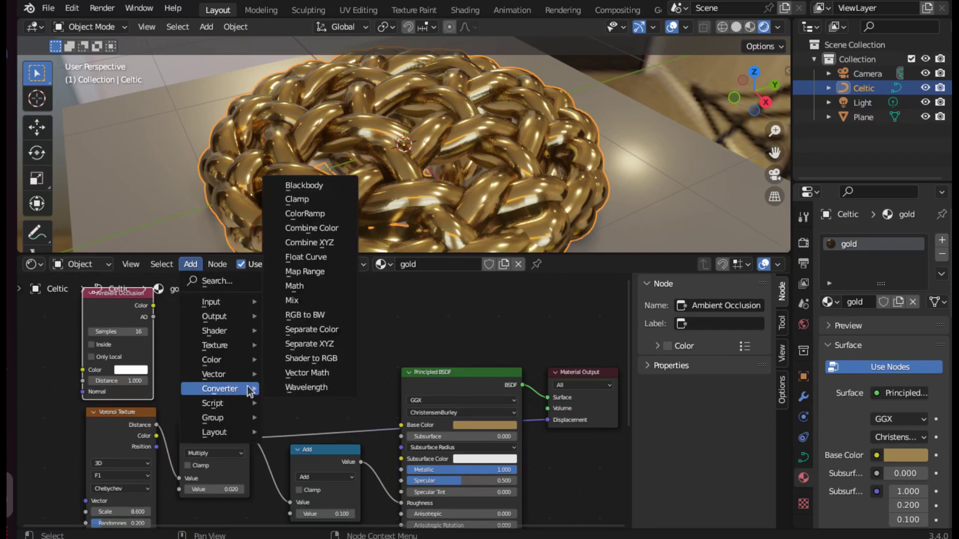
click(331, 217)
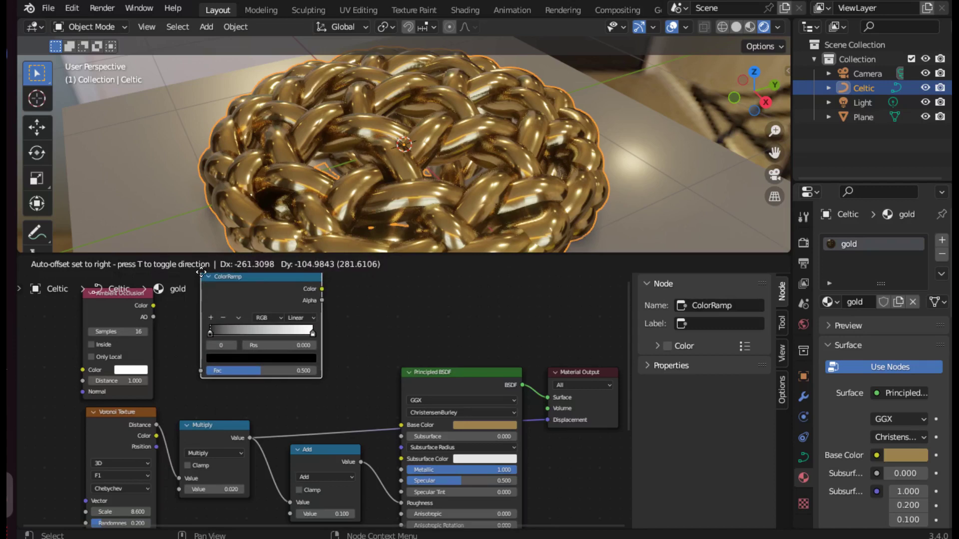
click(200, 272)
drag(154, 317, 201, 371)
Step: Bring the ramp's stops close together, with the white stop at 0.600, and connect its Color output to the Principled BSDF's Base Color
drag(211, 333, 266, 333)
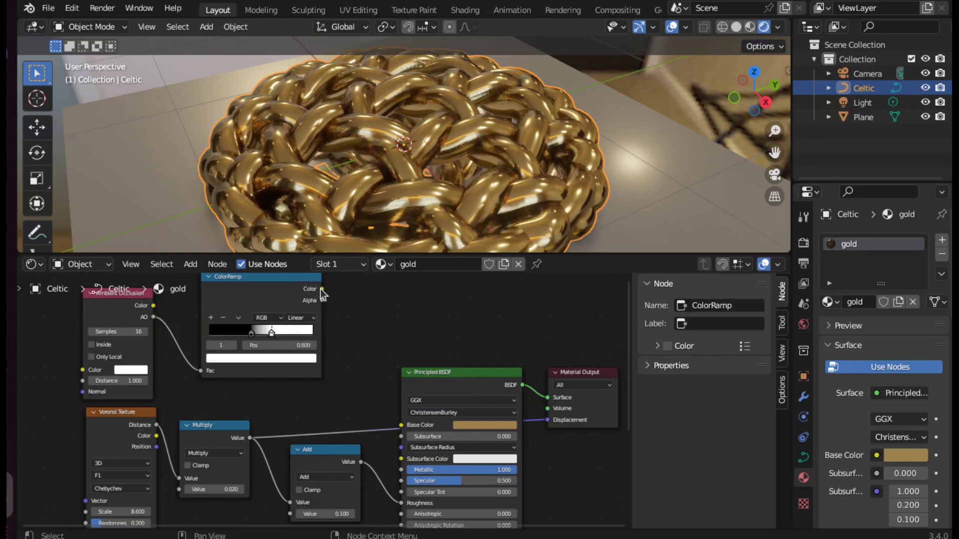
drag(321, 289, 398, 425)
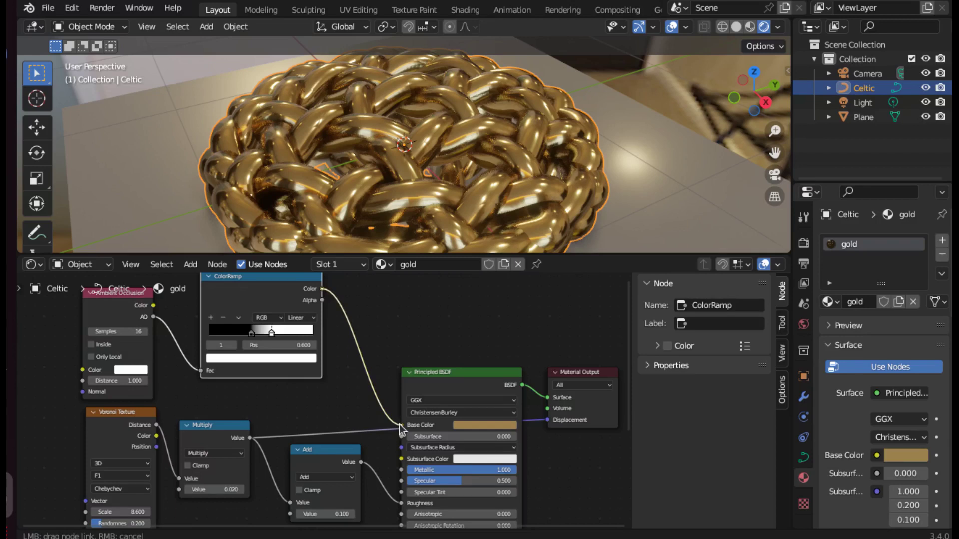
drag(400, 424, 401, 424)
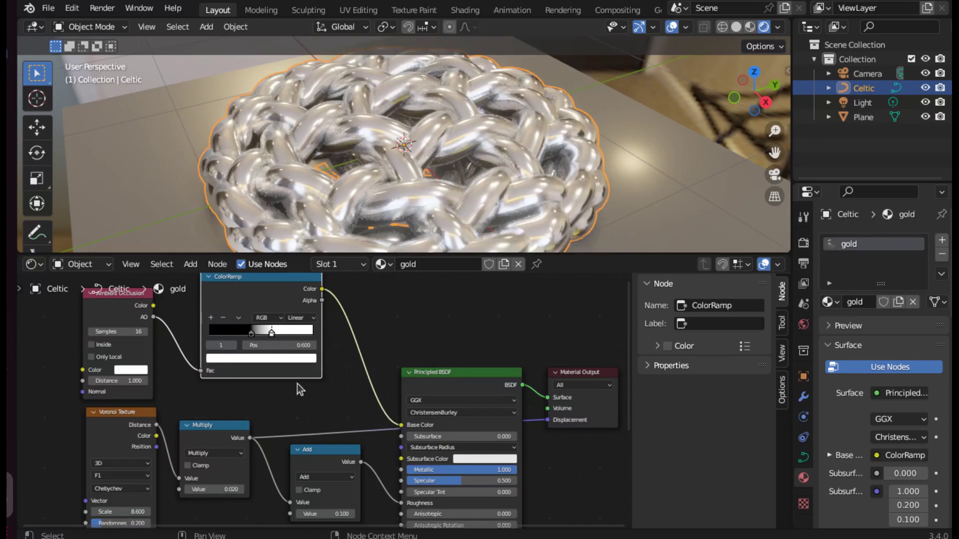
Step: Change the ColorRamp's white stop to a light golden orange
click(292, 357)
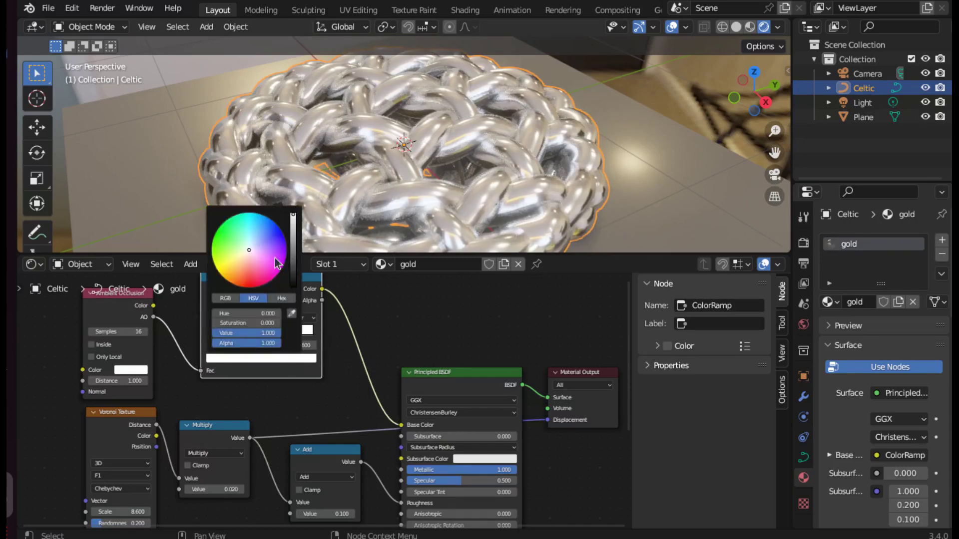
drag(247, 255, 237, 265)
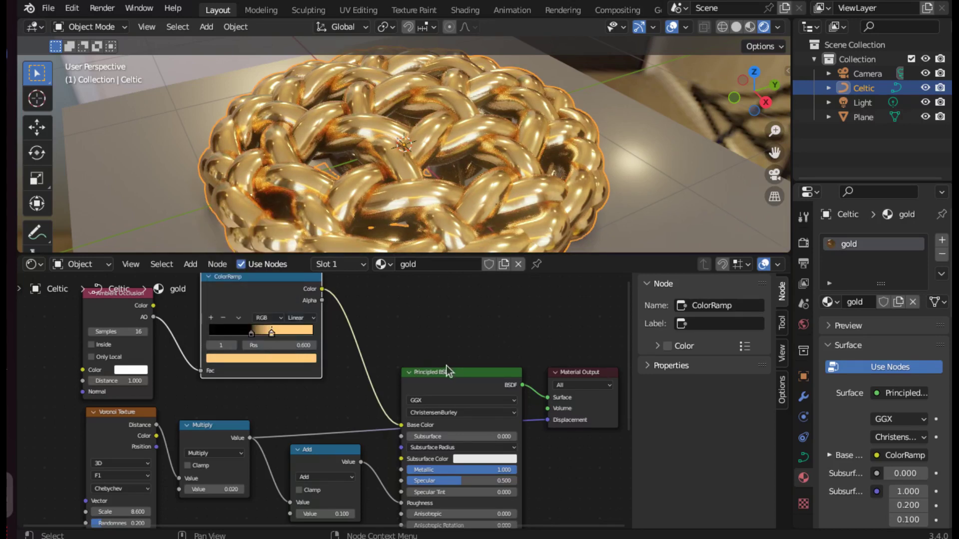
Step: Duplicate the ColorRamp node, place the copy below the original, and connect the Ambient Occlusion node's AO output to its Fac input
mouse_move(261, 280)
mouse_down()
mouse_move(264, 257)
mouse_move(269, 269)
mouse_up()
scroll(312, 395, down, 1)
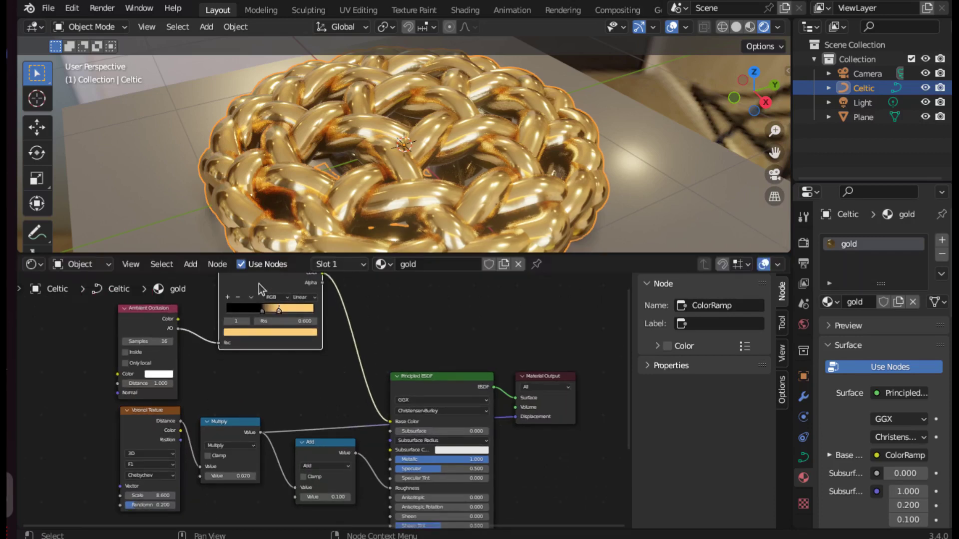
key(shift+d)
click(286, 352)
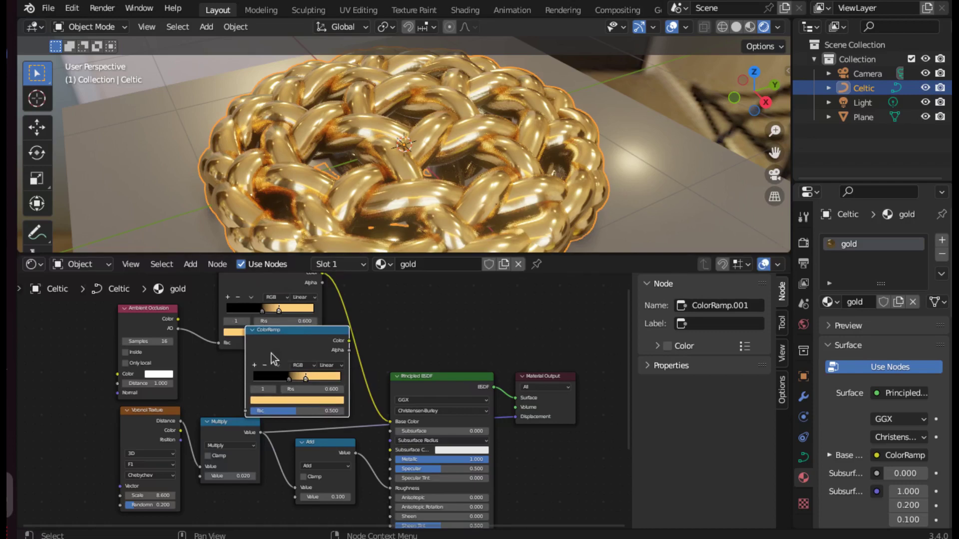
scroll(292, 291, down, 1)
drag(292, 291, 286, 270)
drag(298, 348, 272, 336)
drag(207, 345, 235, 397)
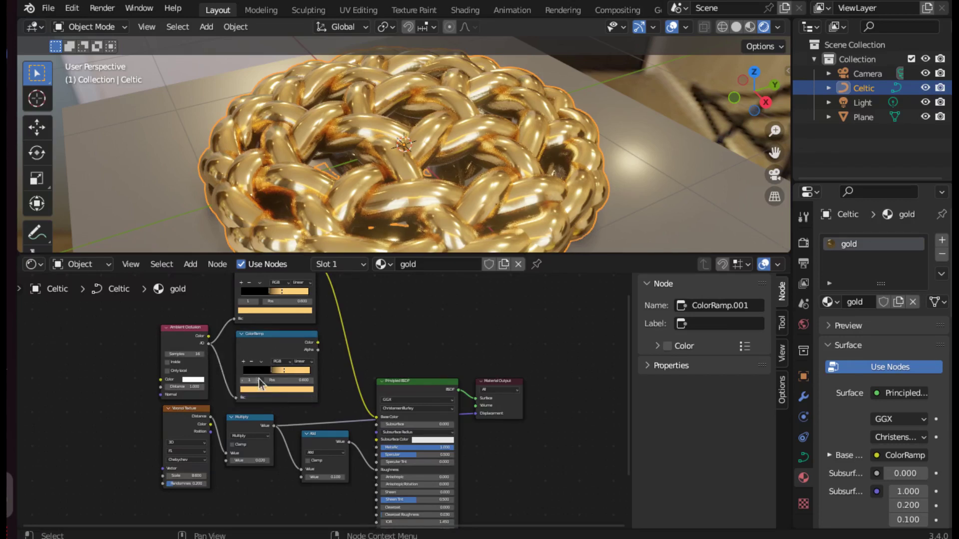
Step: Reverse the duplicated ColorRamp with its black stop at 0.759 and the golden stop at 0.327, changing the golden stop to white
scroll(269, 372, up, 2)
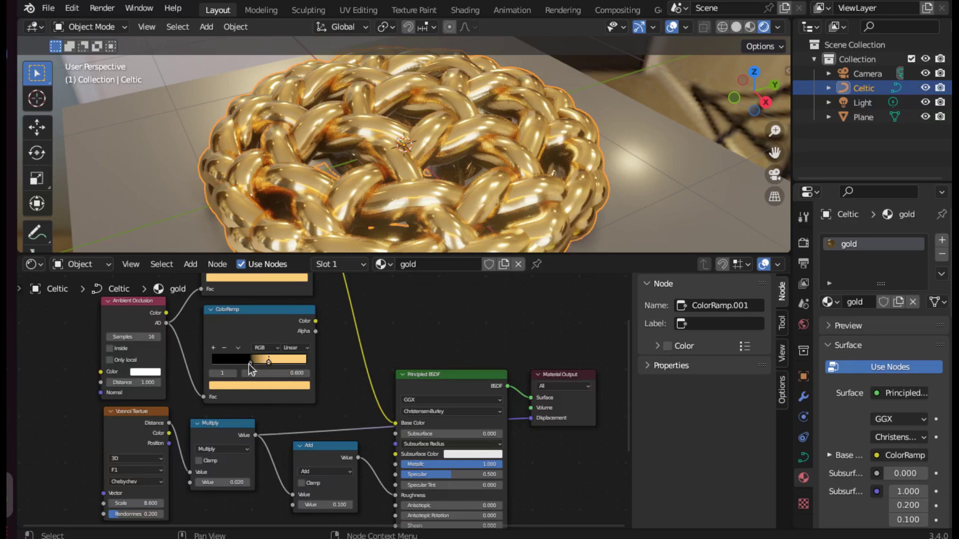
drag(249, 363, 285, 362)
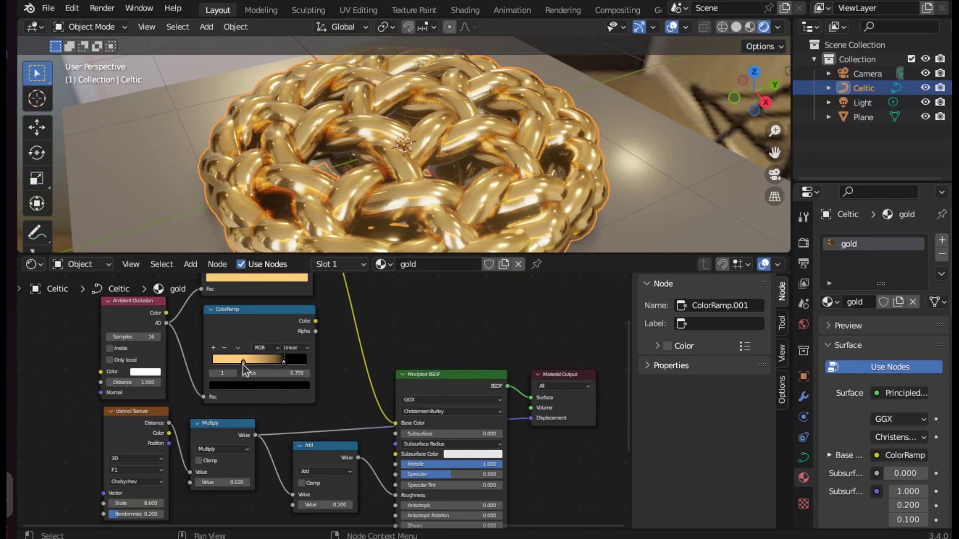
click(244, 362)
click(254, 385)
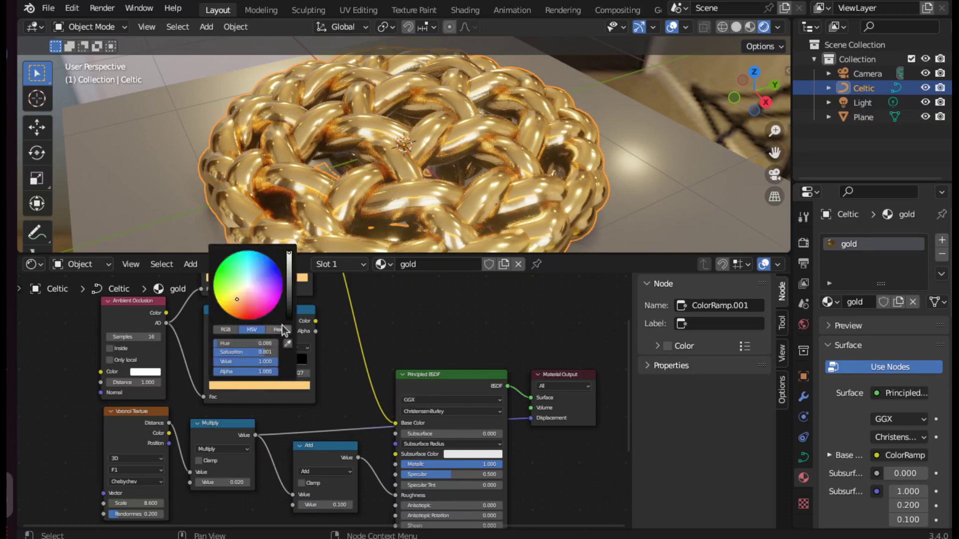
click(243, 289)
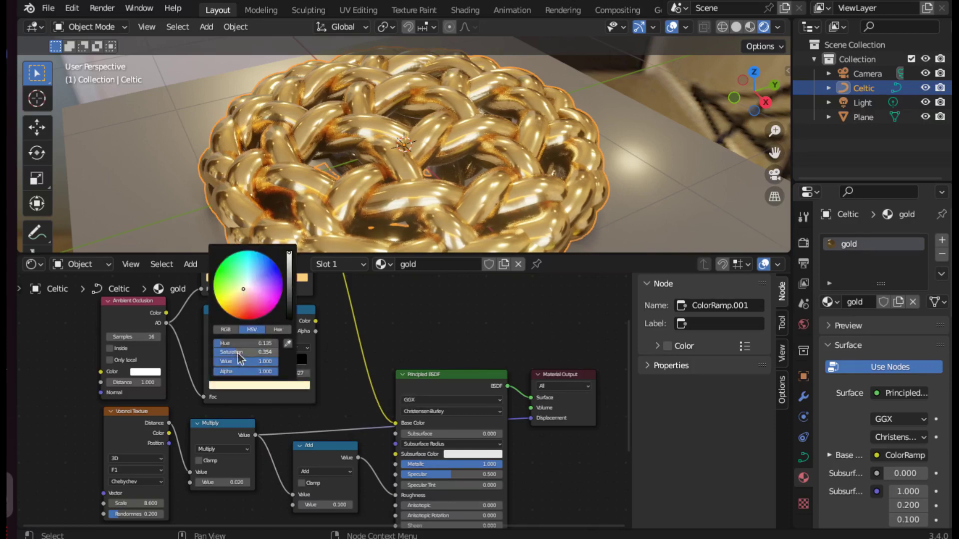
drag(250, 352, 220, 352)
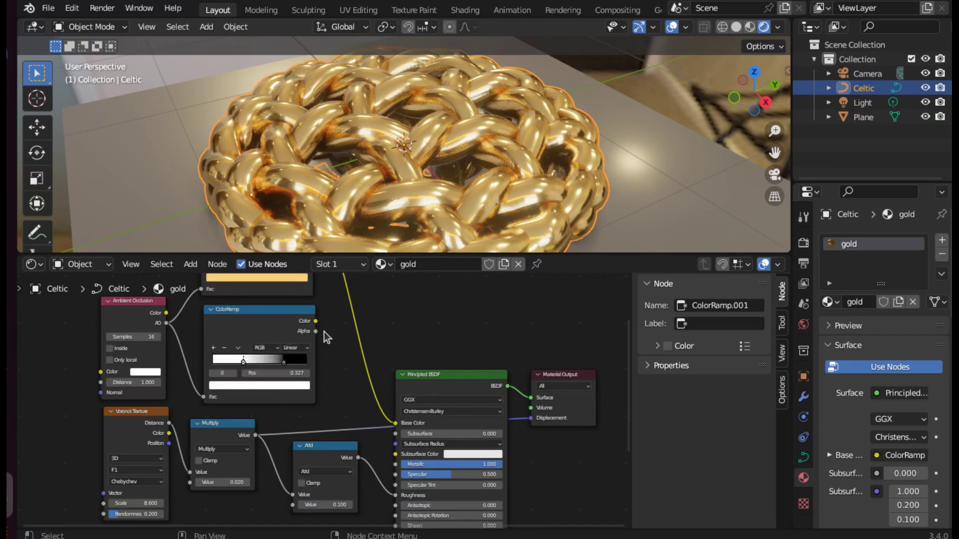
Step: Move the Principled BSDF and Material Output nodes farther away and place the Add node beside the black-and-white ColorRamp
scroll(441, 410, down, 1)
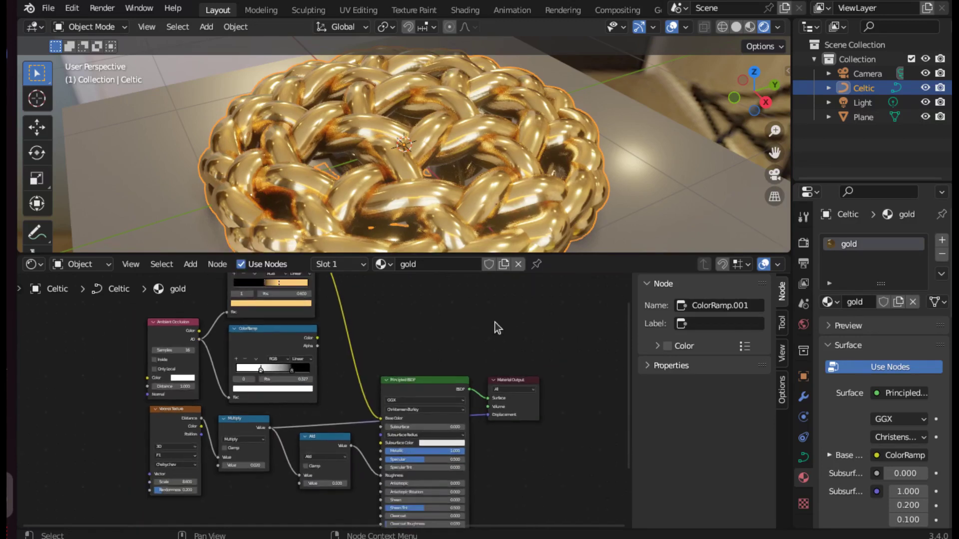
drag(393, 337, 511, 441)
key(g)
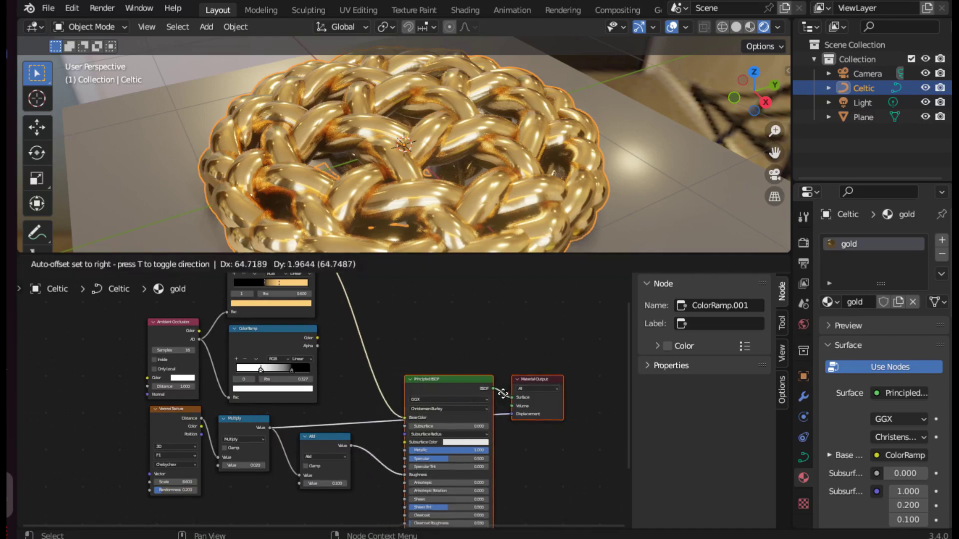
click(569, 355)
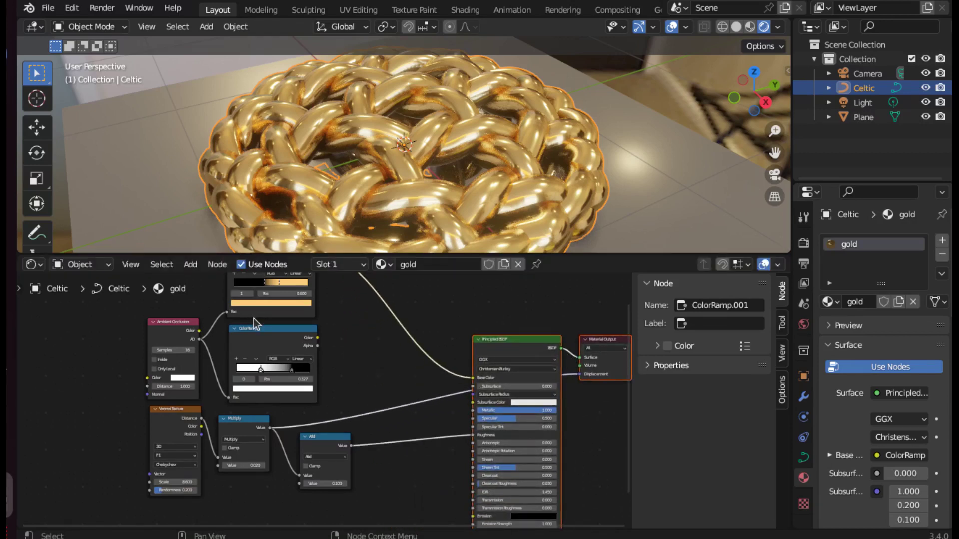
drag(325, 436, 375, 347)
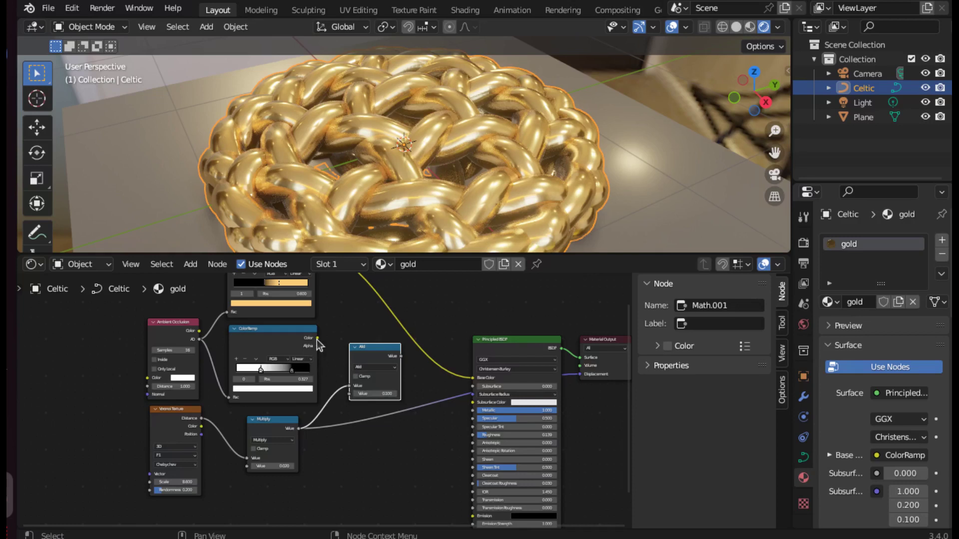
Step: Connect the black-and-white ColorRamp's Color to the Add node's second Value input, and the Add output to the Principled BSDF's Roughness
drag(317, 339, 348, 394)
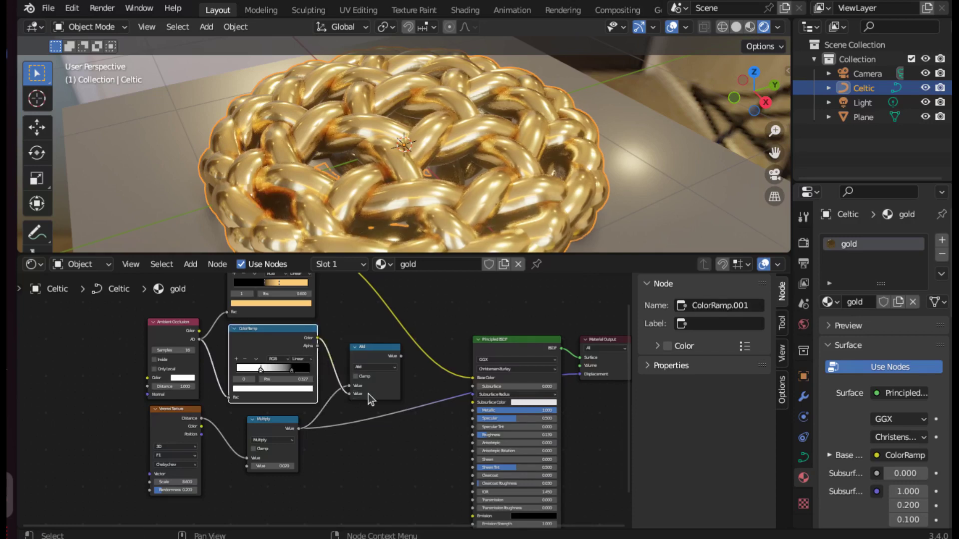
click(406, 367)
drag(400, 356, 471, 438)
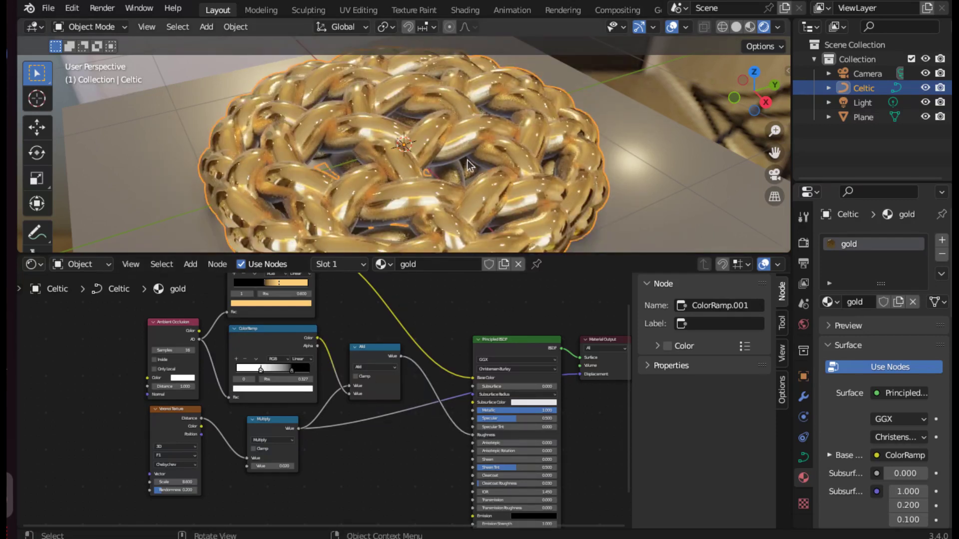
Step: Examine the braid's crevices up close, along with the golden ColorRamp that drives the Base Color
scroll(469, 164, up, 2)
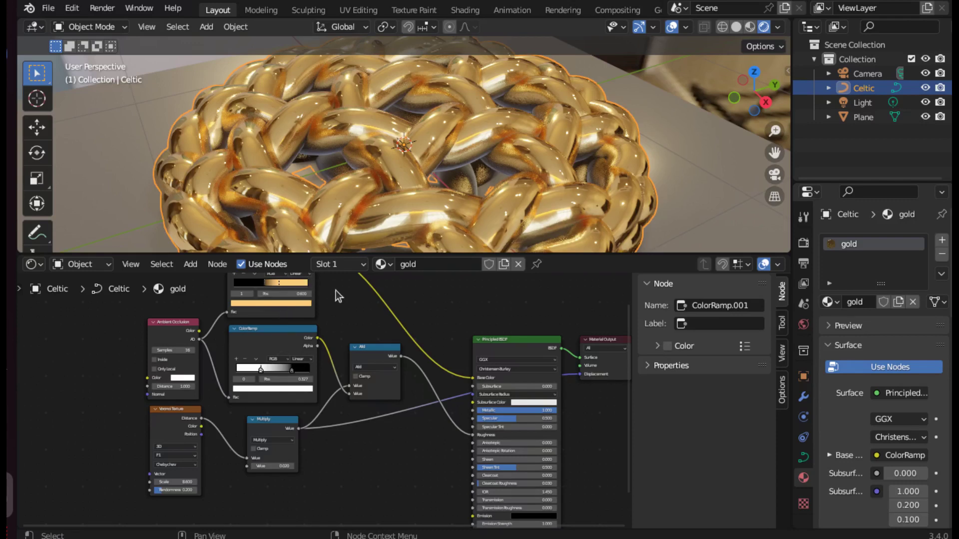
middle_drag(328, 304, 340, 385)
scroll(340, 385, up, 3)
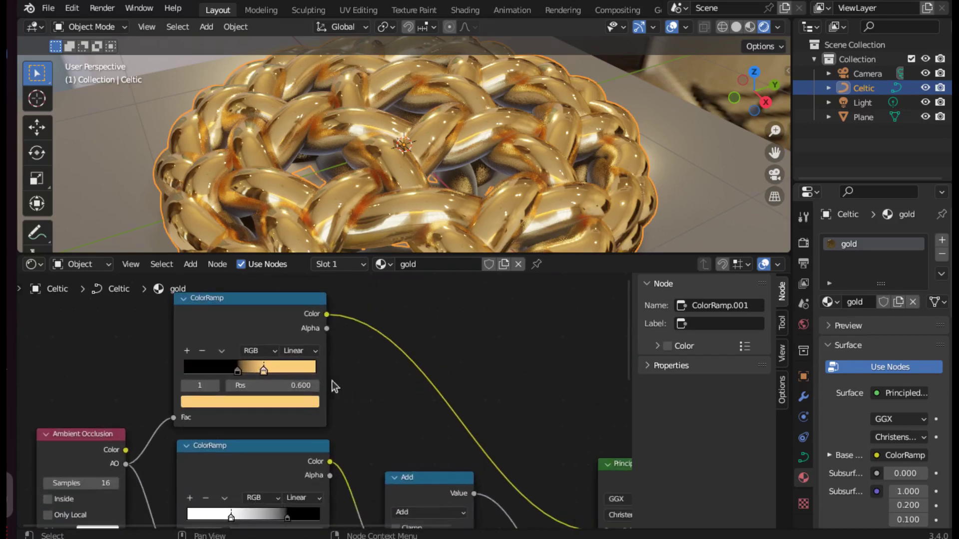